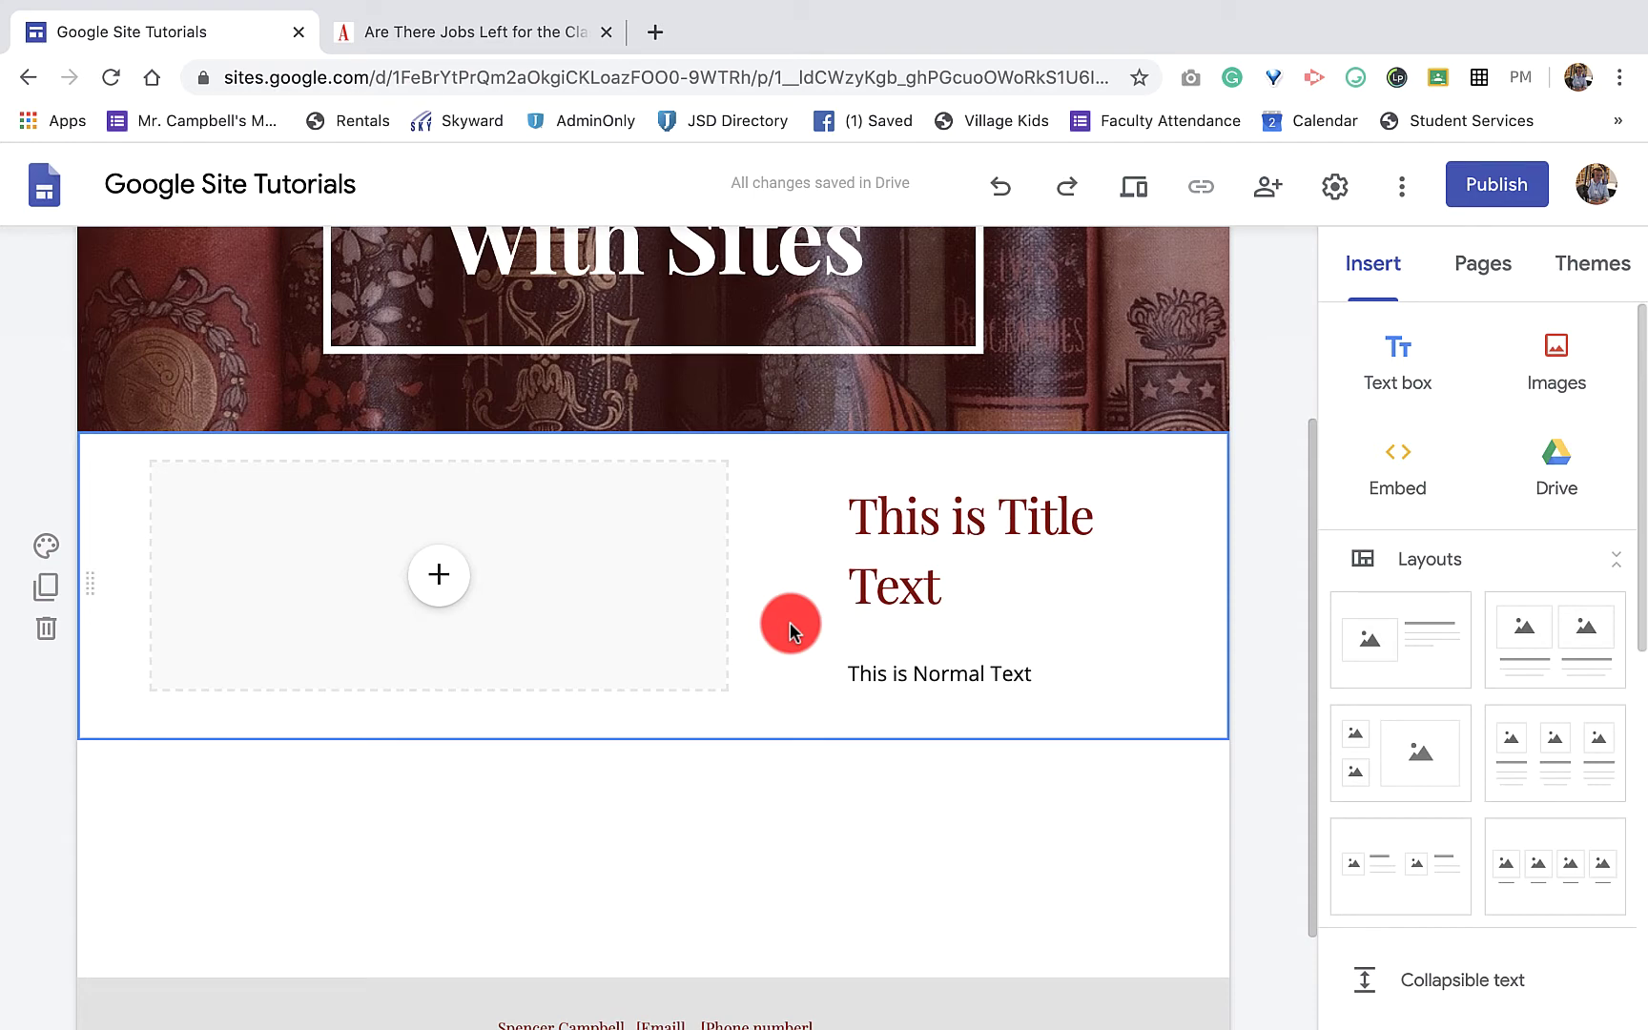
Widen the title text box leftward over the image placeholder so the title fits on one line
click(916, 537)
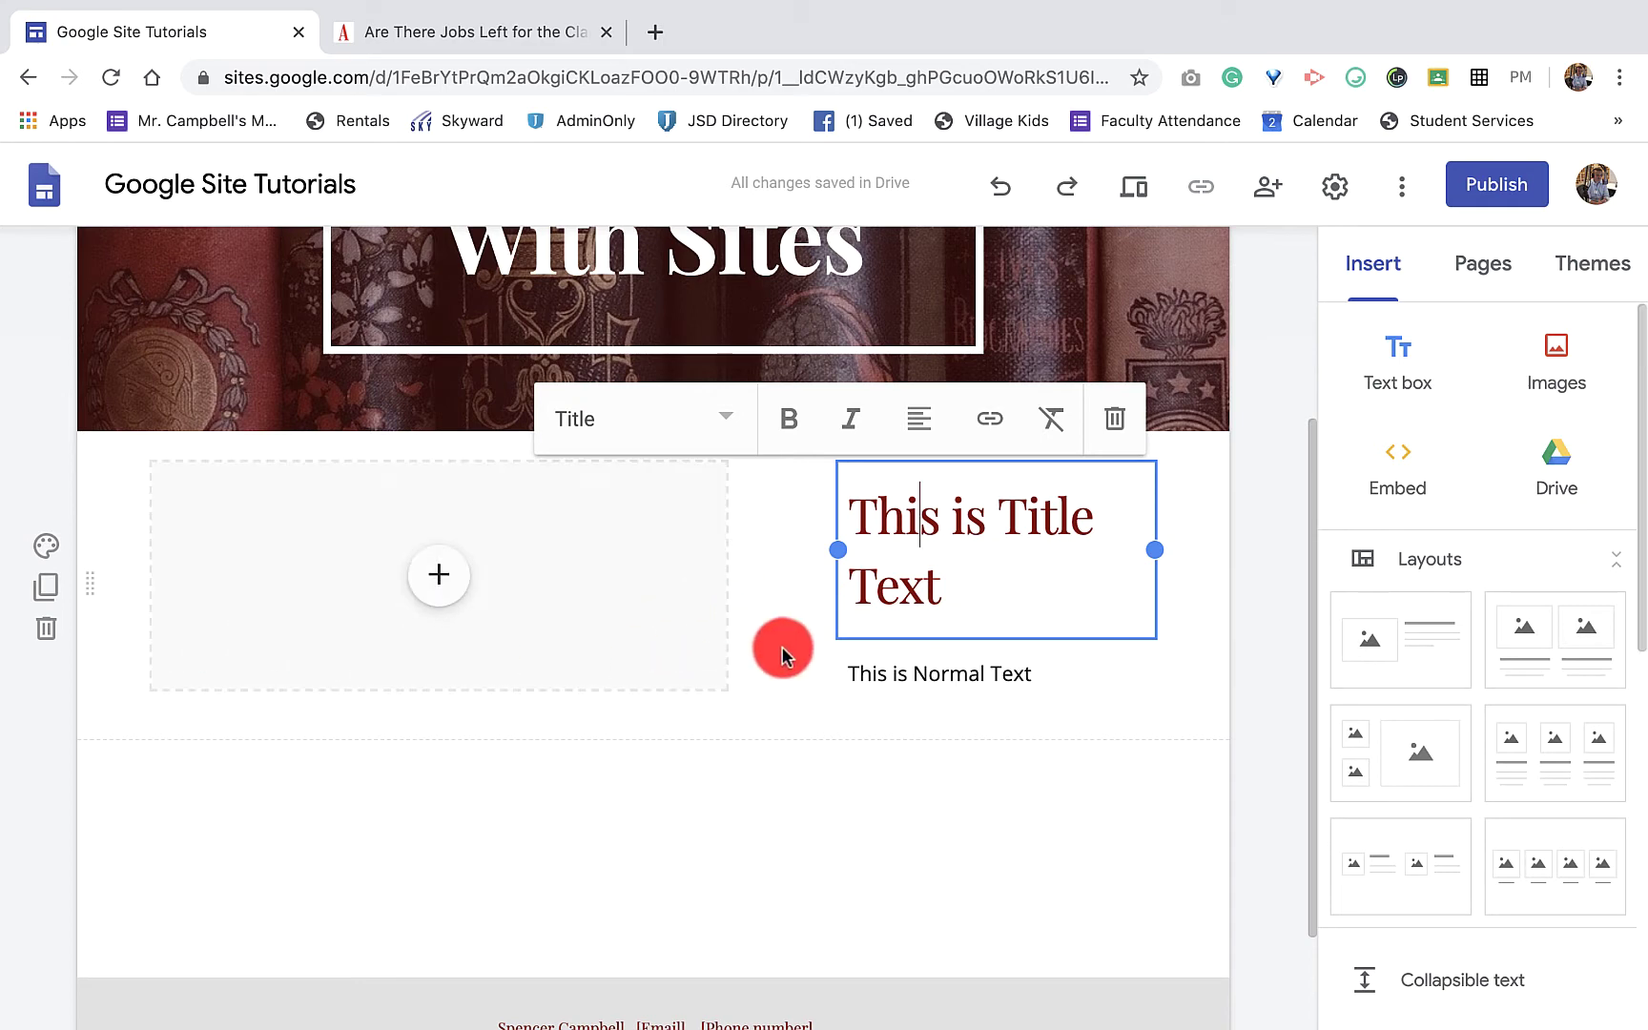
click(1018, 520)
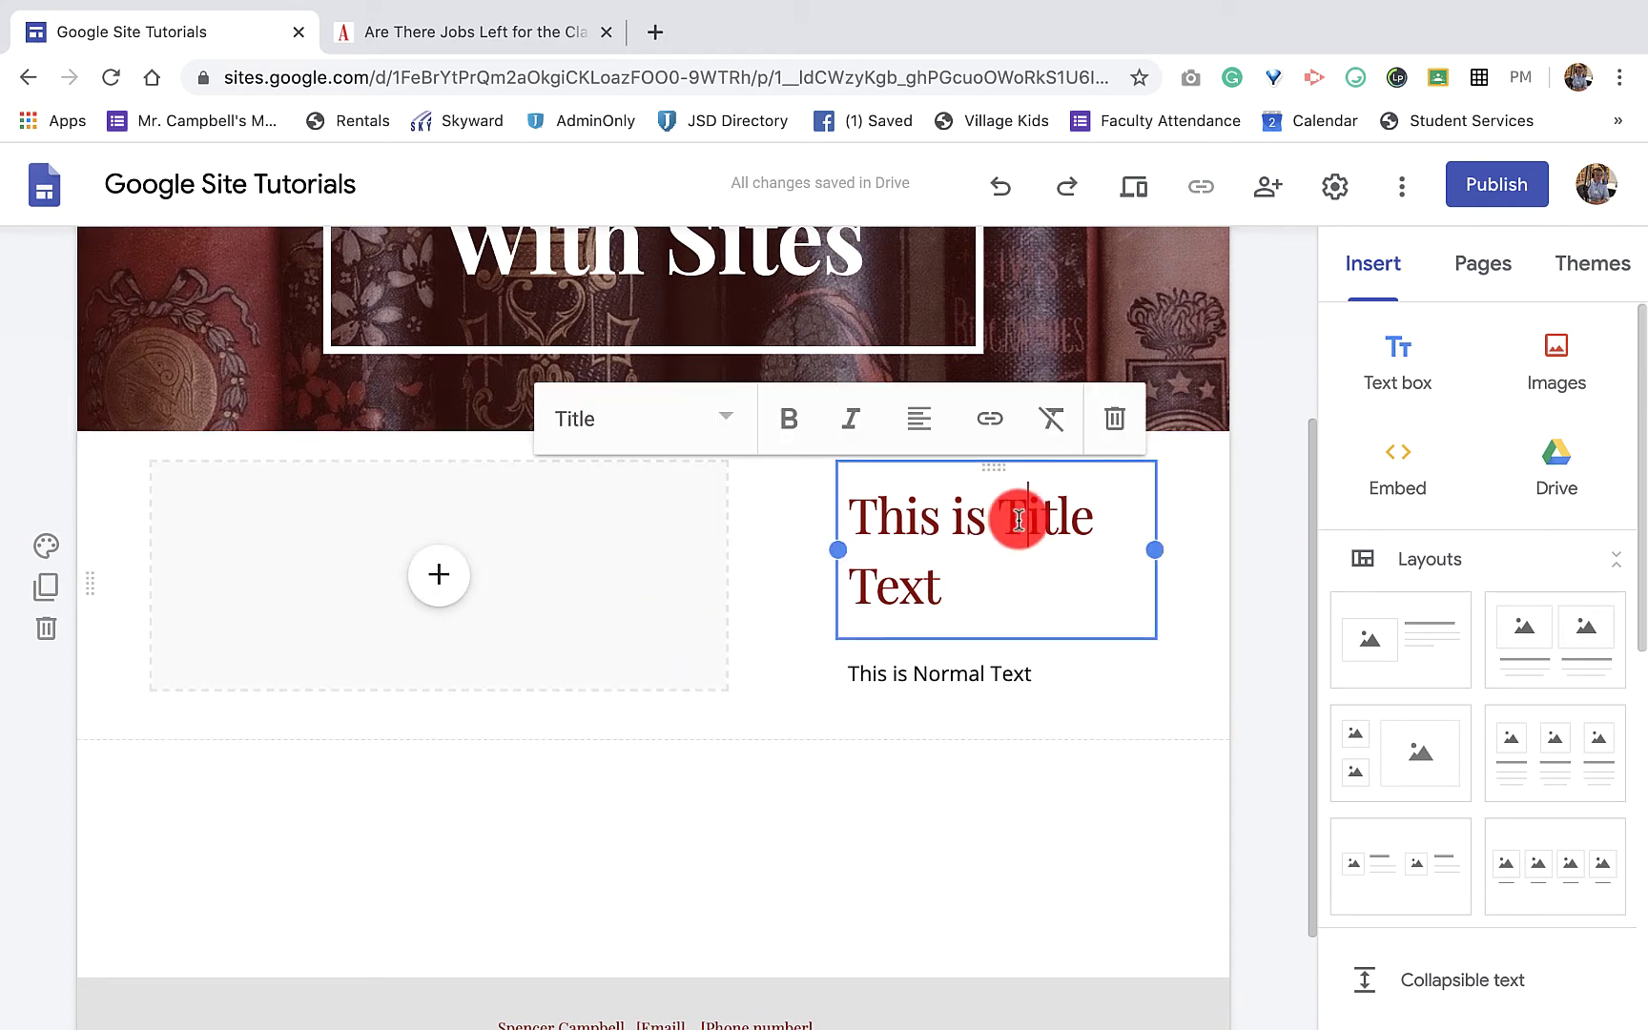
drag(833, 546, 405, 540)
Add some test text at the end of the title, then delete it
click(797, 520)
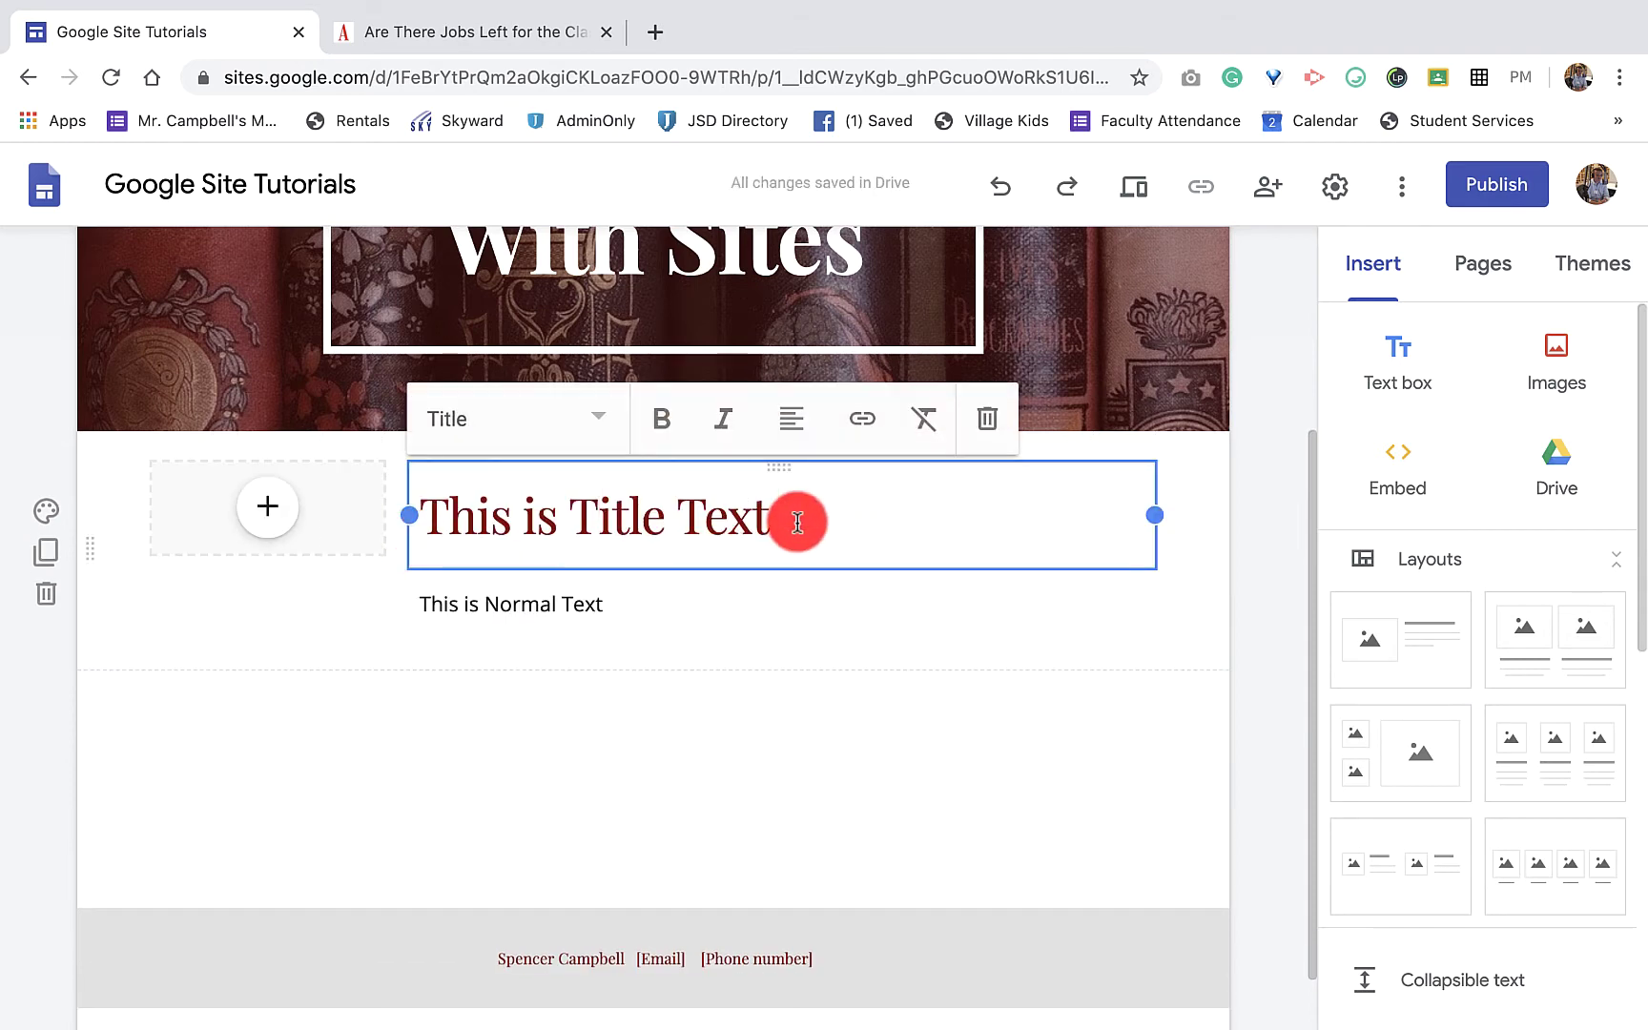
text(safdlhasdf;hjasdfhasdkfjhask;)
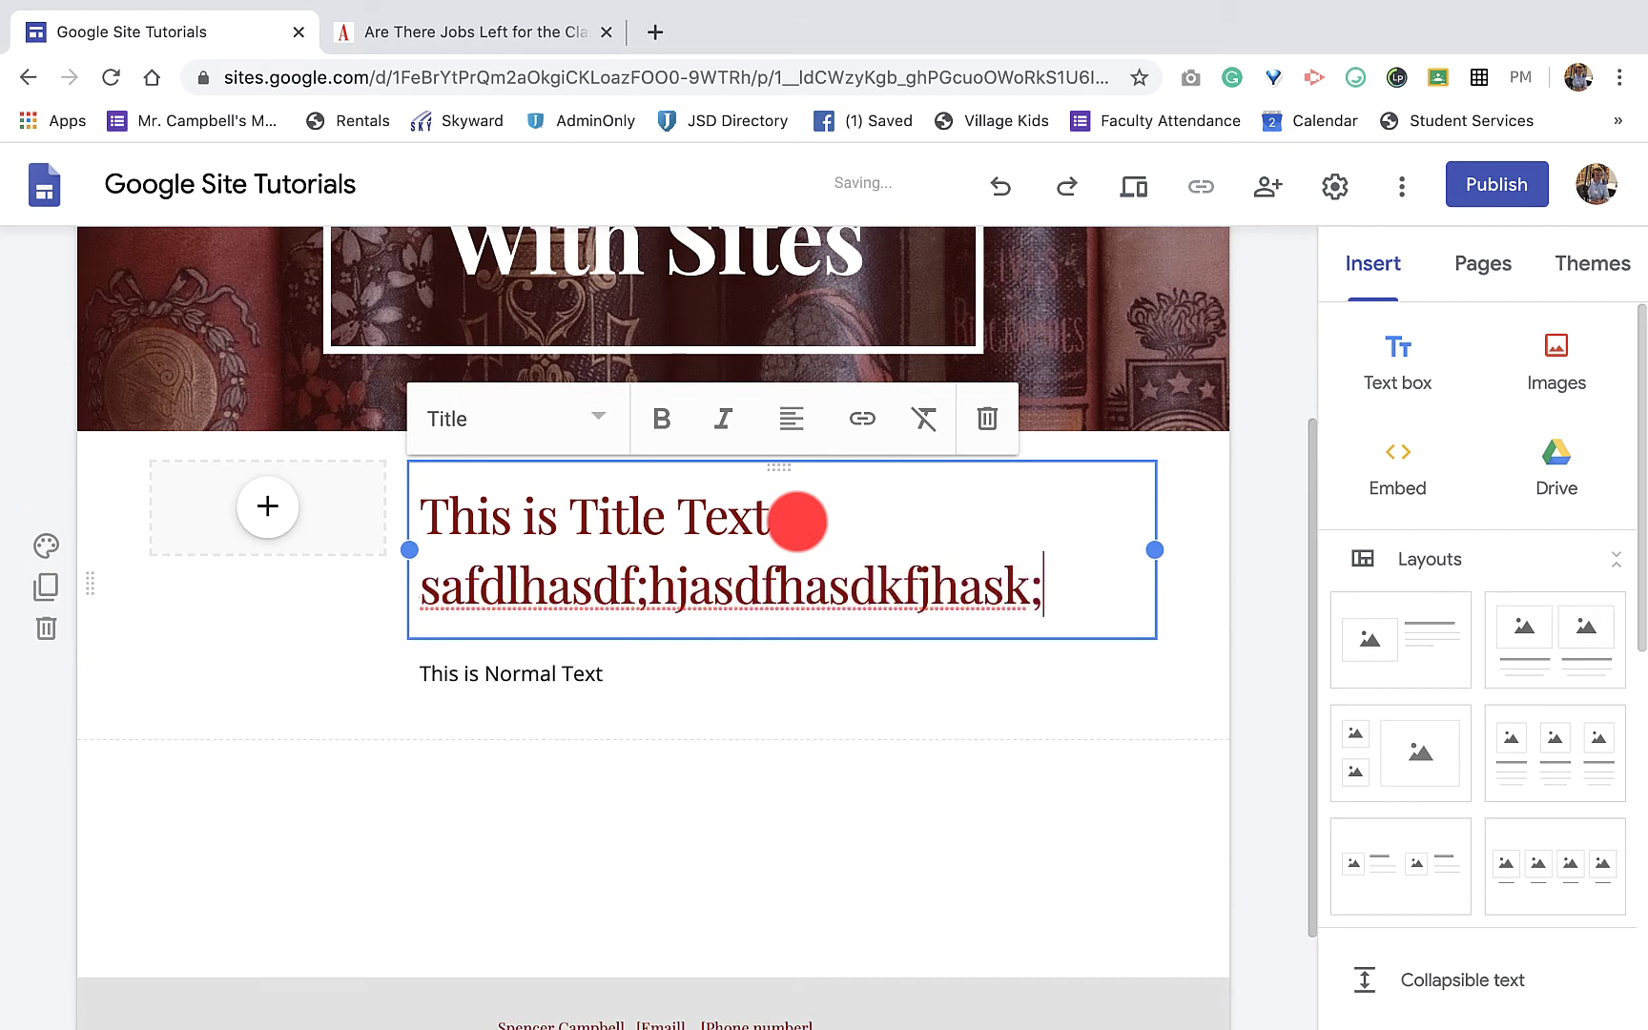
text(dhjf asdkjfhas;kdhjf;askdfhj)
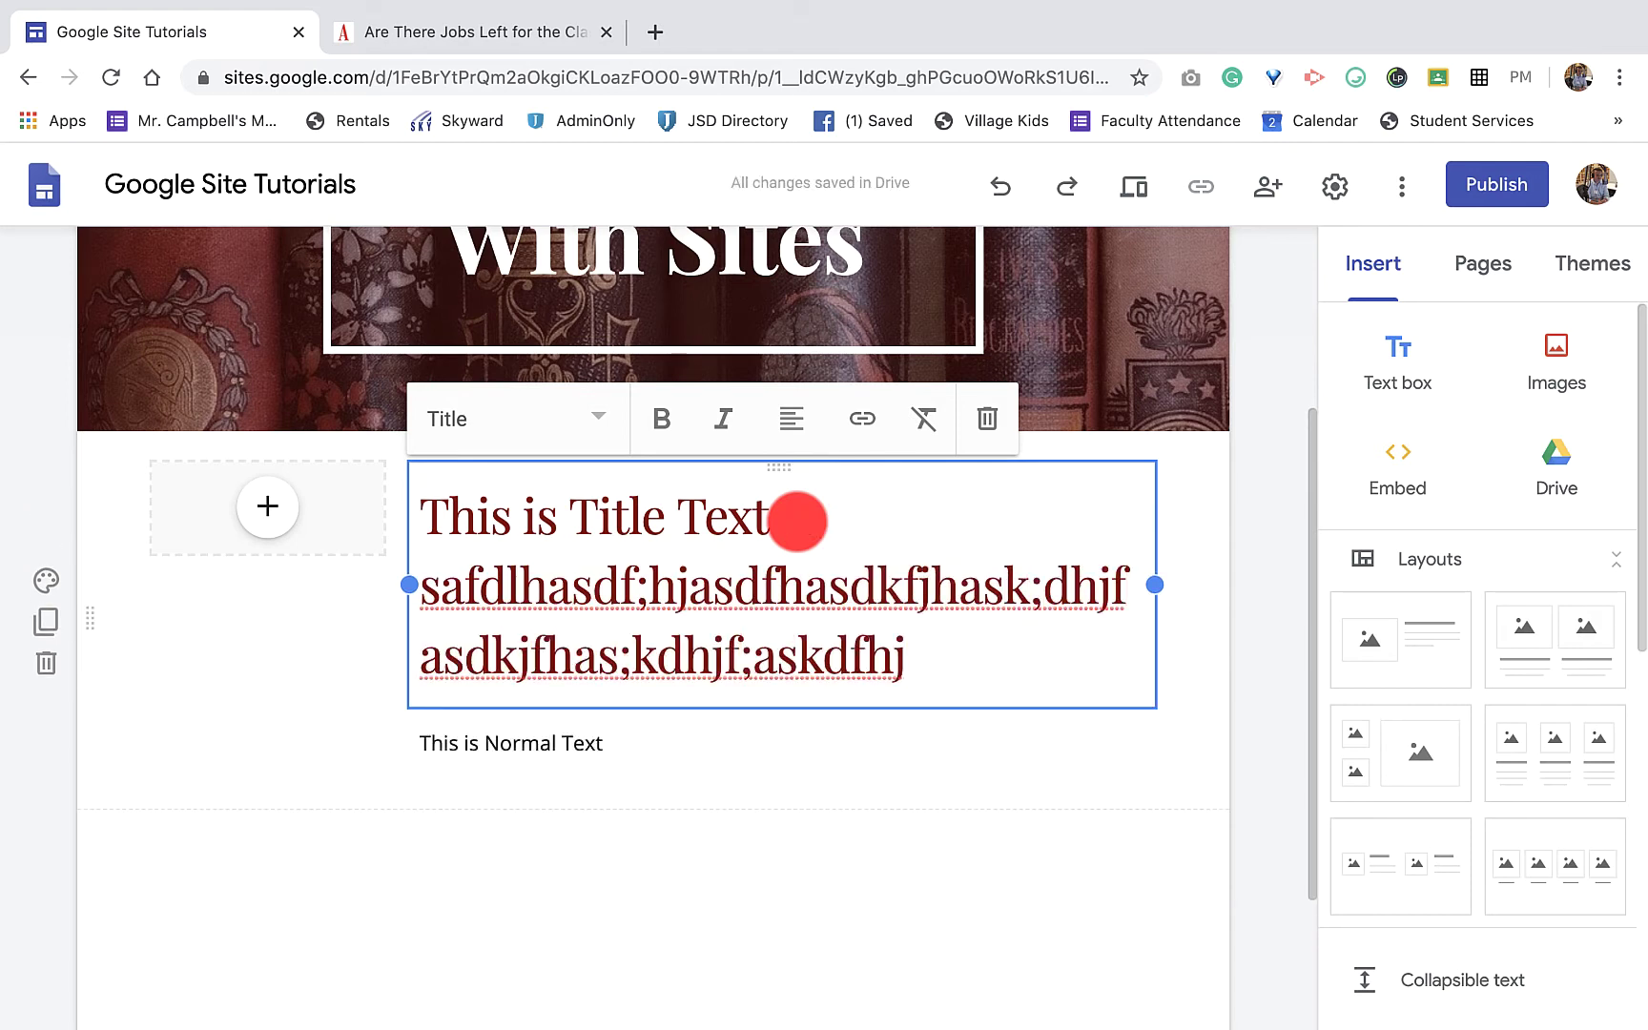
key(BackSpace)
key(BackSpace)
key(BackSpace)
key(BackSpace)
key(BackSpace)
key(BackSpace)
key(BackSpace)
key(BackSpace)
key(BackSpace)
key(BackSpace)
key(BackSpace)
key(BackSpace)
key(BackSpace)
key(BackSpace)
key(BackSpace)
key(BackSpace)
key(BackSpace)
key(BackSpace)
key(BackSpace)
key(BackSpace)
key(BackSpace)
key(BackSpace)
key(BackSpace)
key(BackSpace)
key(BackSpace)
key(BackSpace)
key(BackSpace)
key(BackSpace)
key(BackSpace)
key(BackSpace)
key(BackSpace)
key(BackSpace)
key(BackSpace)
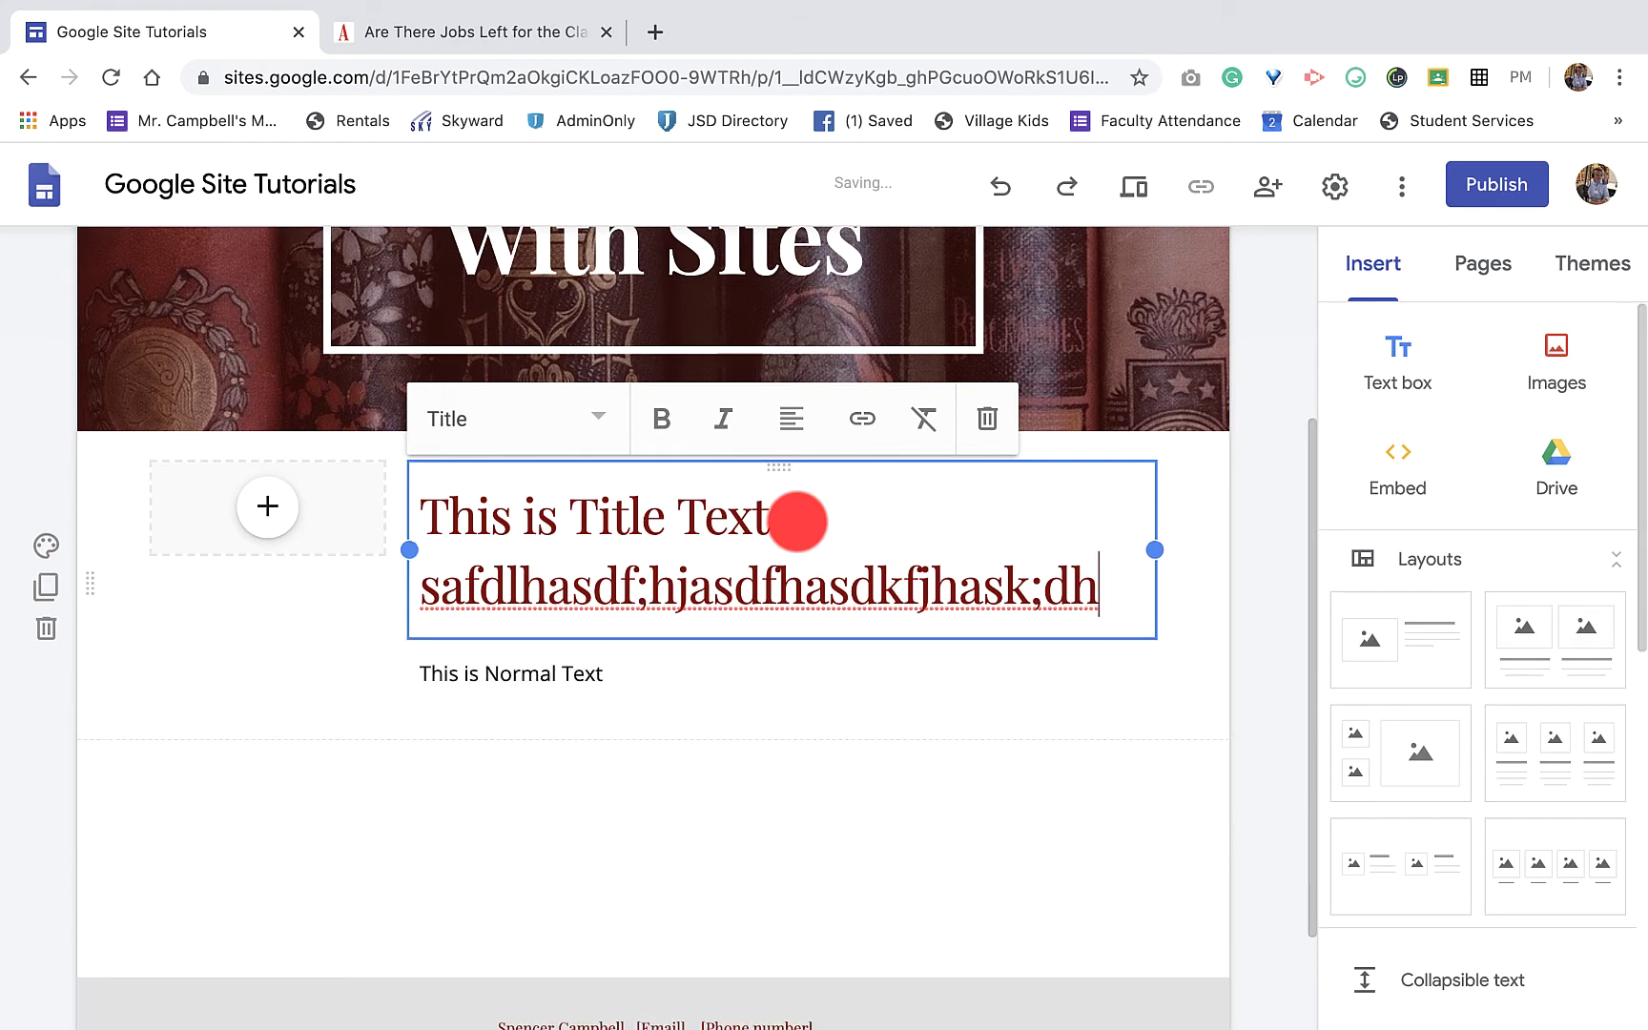
key(BackSpace)
key(BackSpace)
key(BackSpace)
key(BackSpace)
key(BackSpace)
key(BackSpace)
key(BackSpace)
key(BackSpace)
key(BackSpace)
key(BackSpace)
key(BackSpace)
key(BackSpace)
key(BackSpace)
key(BackSpace)
key(BackSpace)
key(BackSpace)
key(BackSpace)
key(BackSpace)
key(BackSpace)
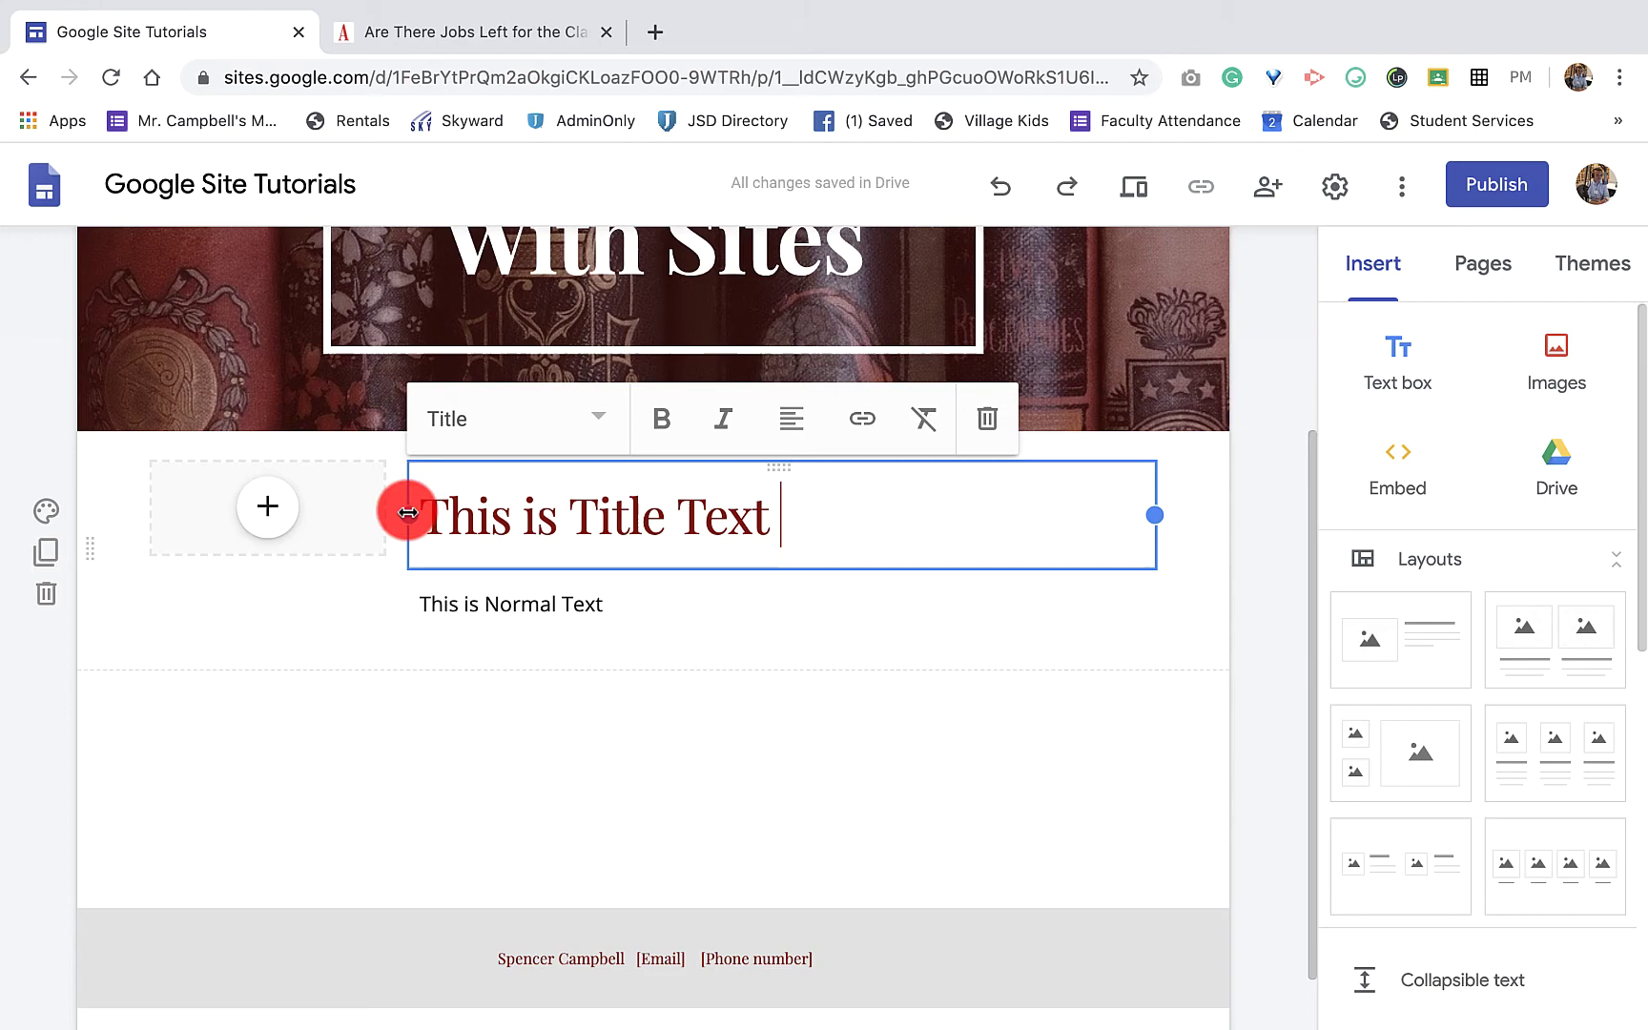
Move the title box's left edge back right until 'This is Title Text' wraps onto two lines
drag(408, 515, 717, 477)
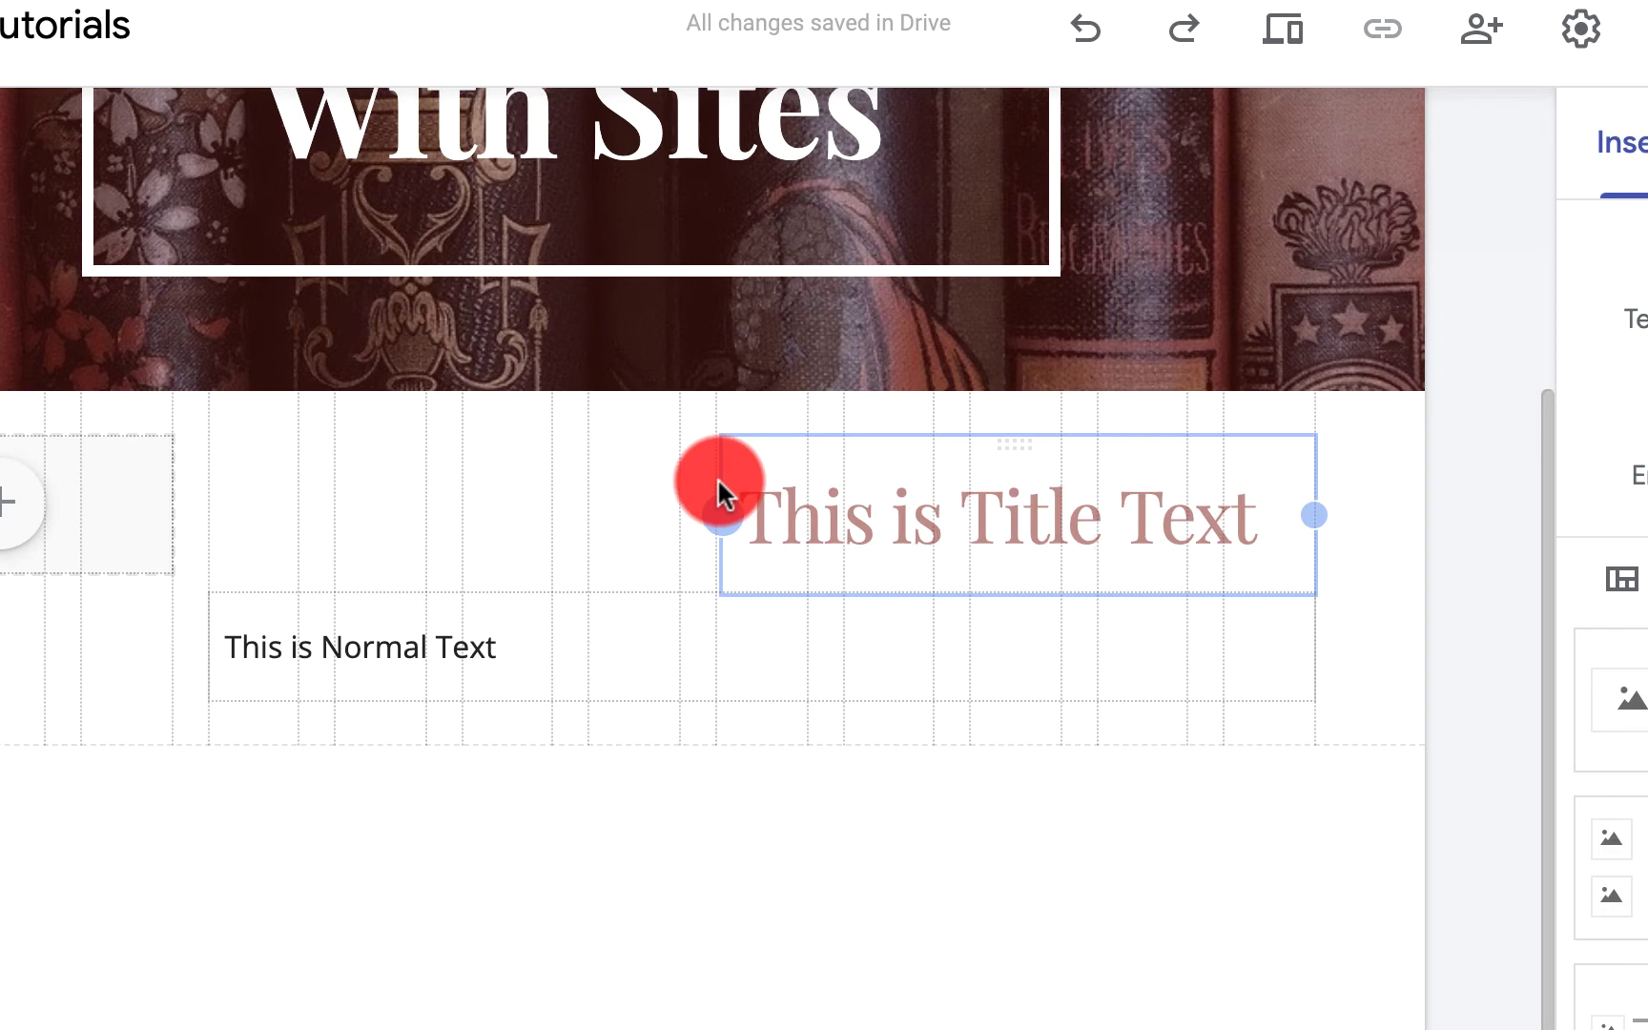
drag(717, 477, 717, 477)
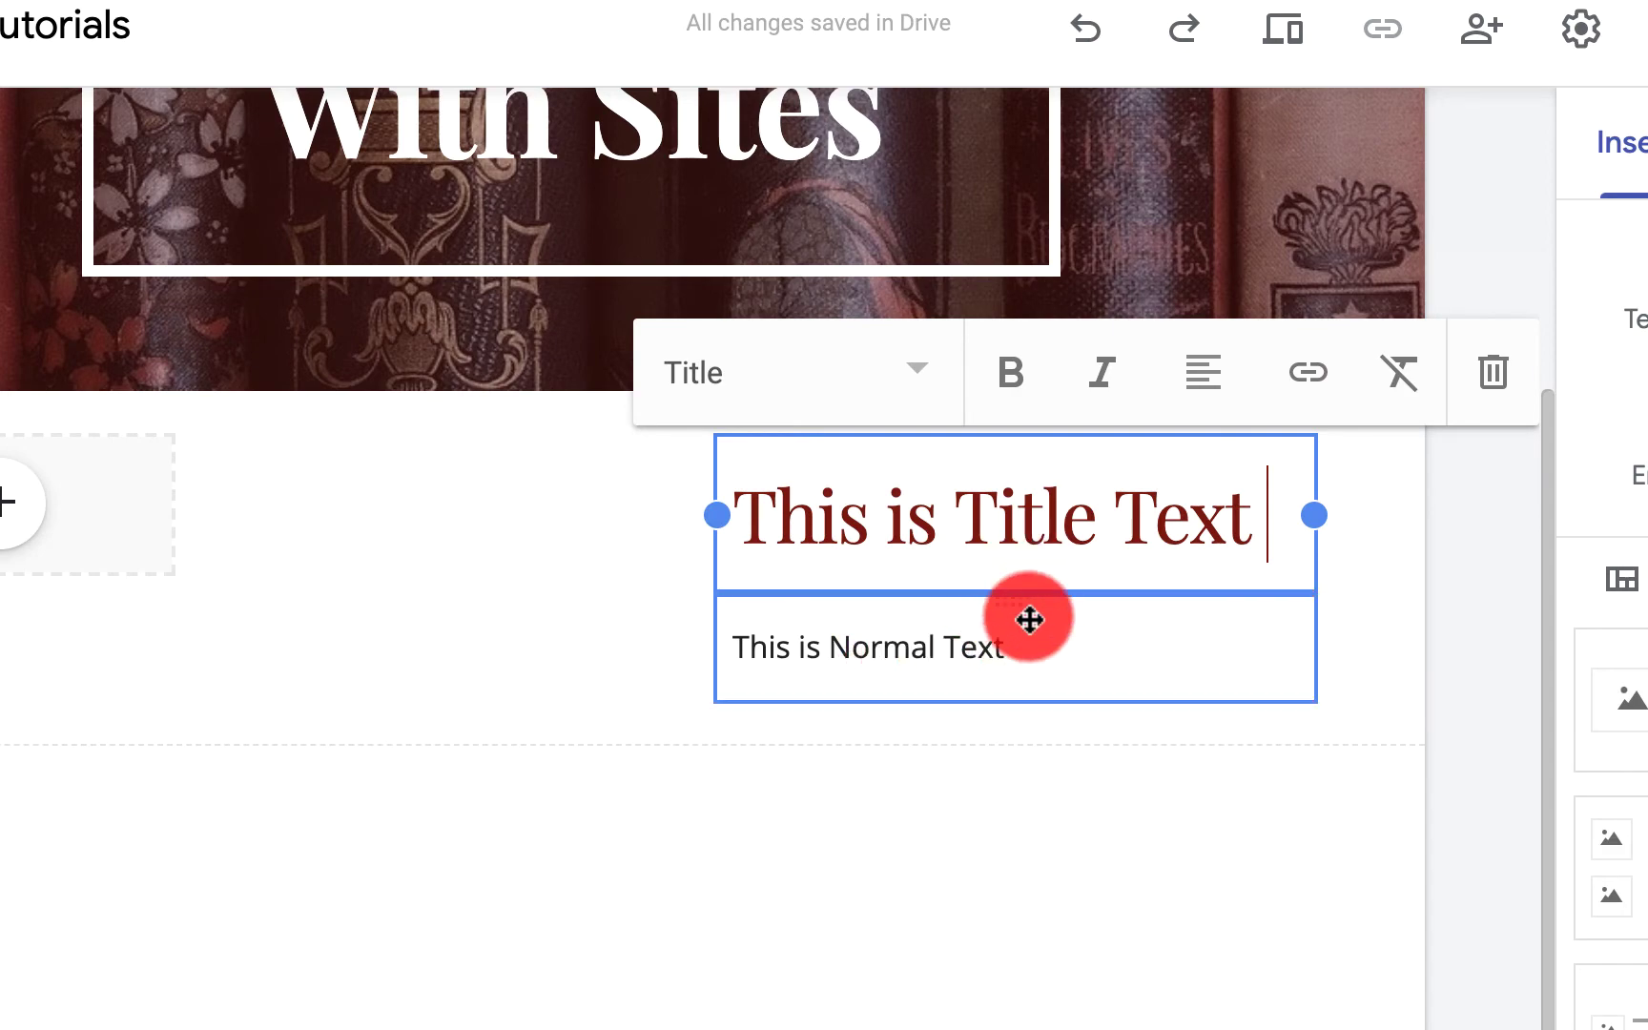
drag(718, 515, 441, 502)
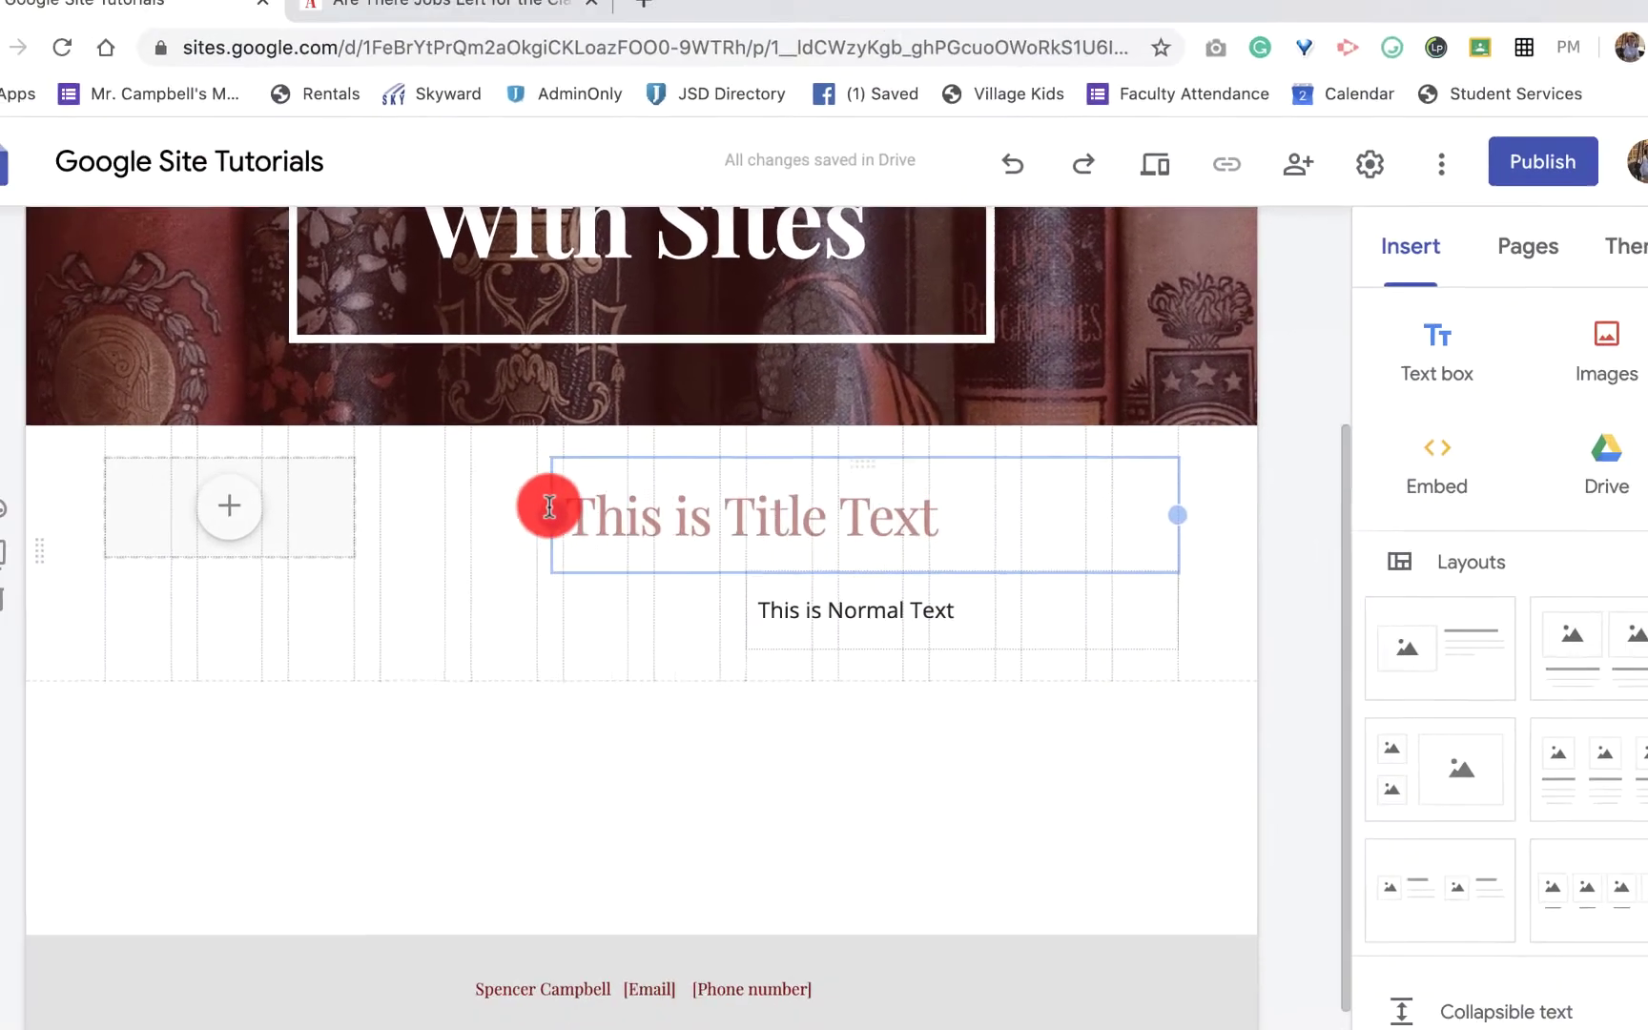
drag(549, 506, 288, 503)
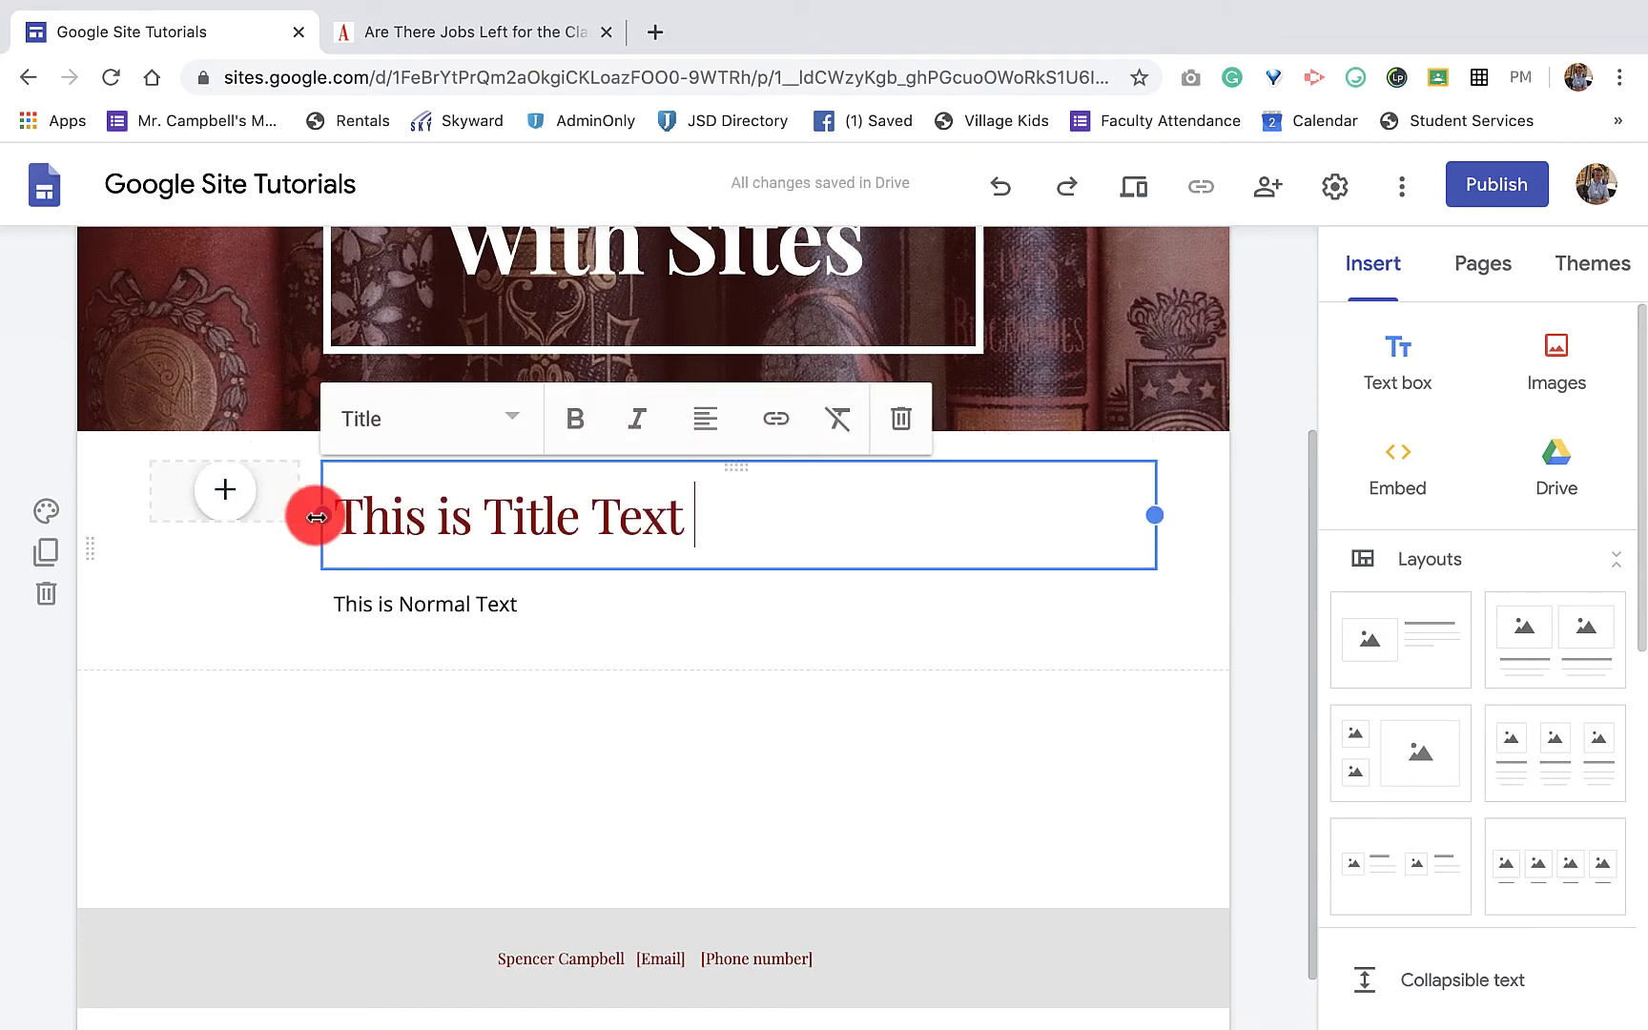
drag(322, 513, 816, 523)
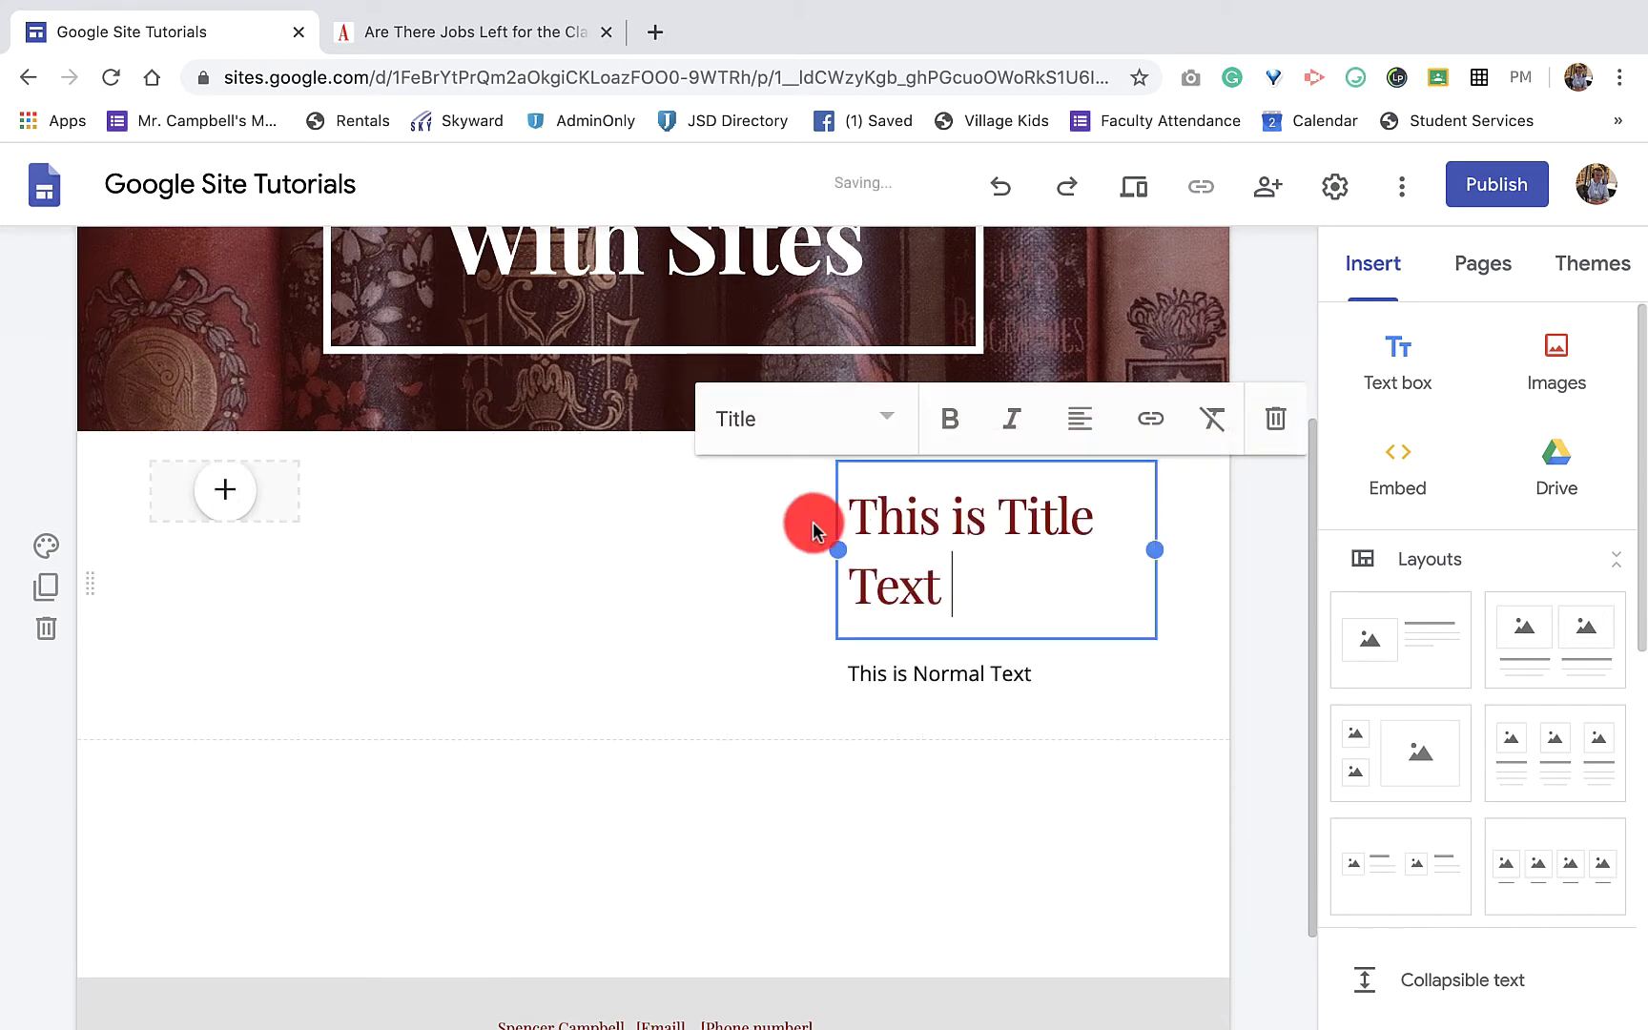
Resize the empty image placeholder using its corner, right and bottom handles
click(274, 500)
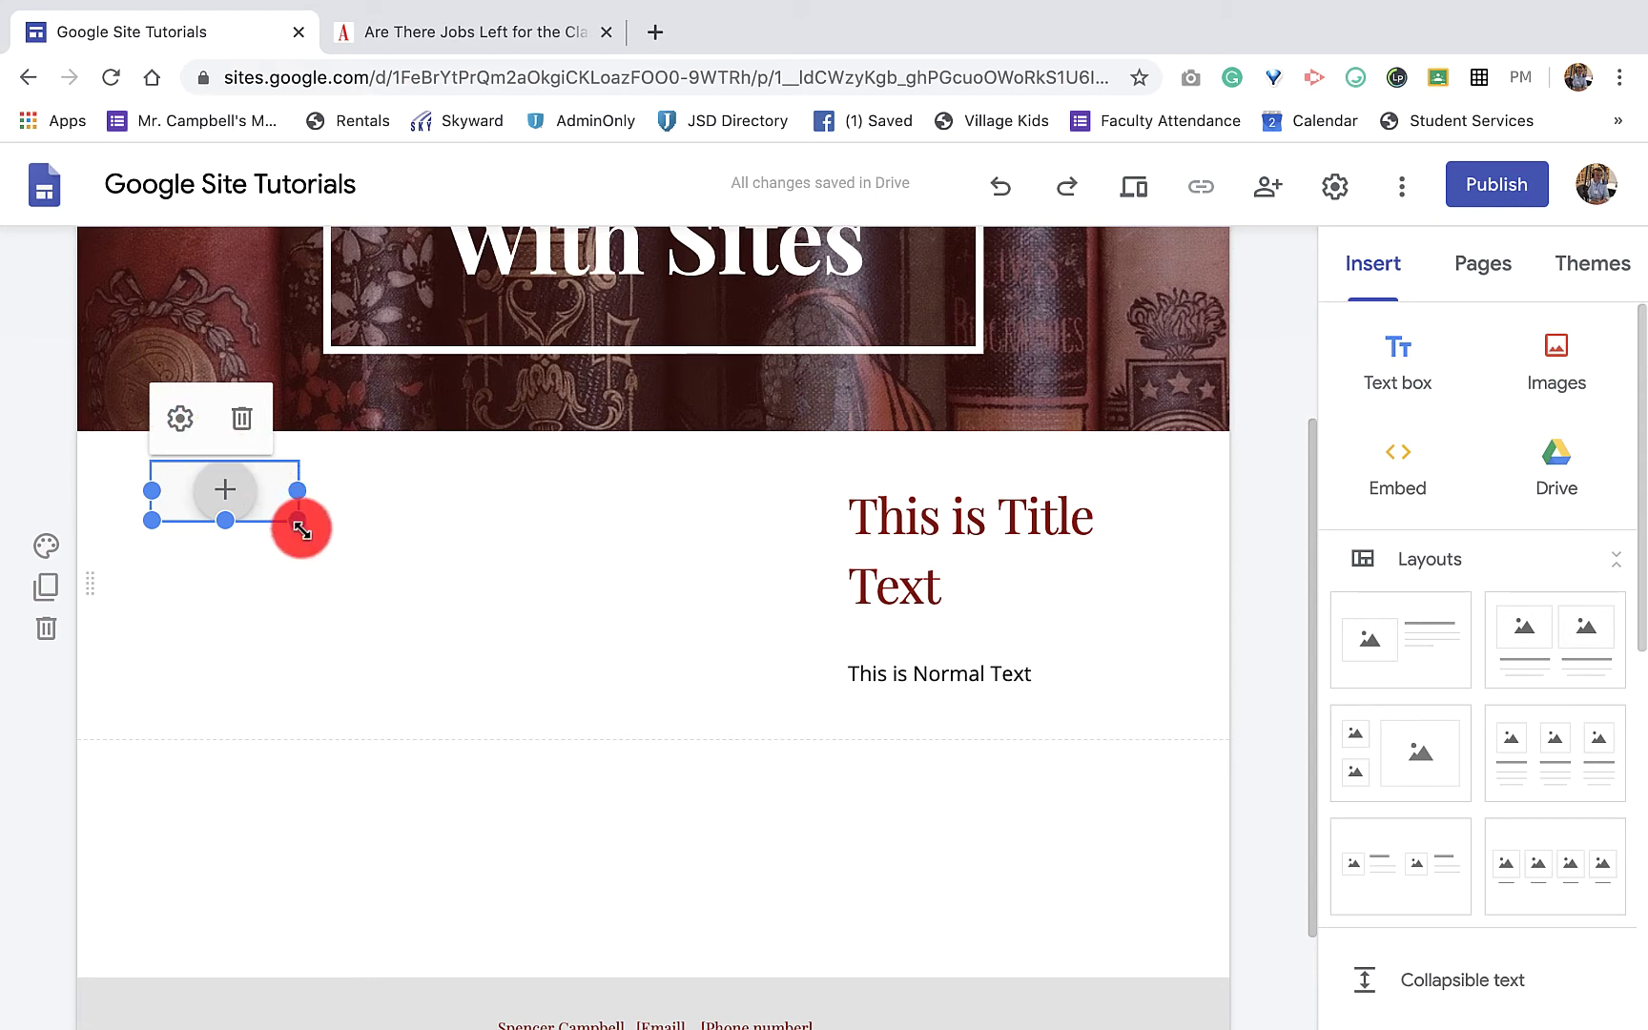
drag(300, 530, 739, 715)
drag(725, 584, 641, 596)
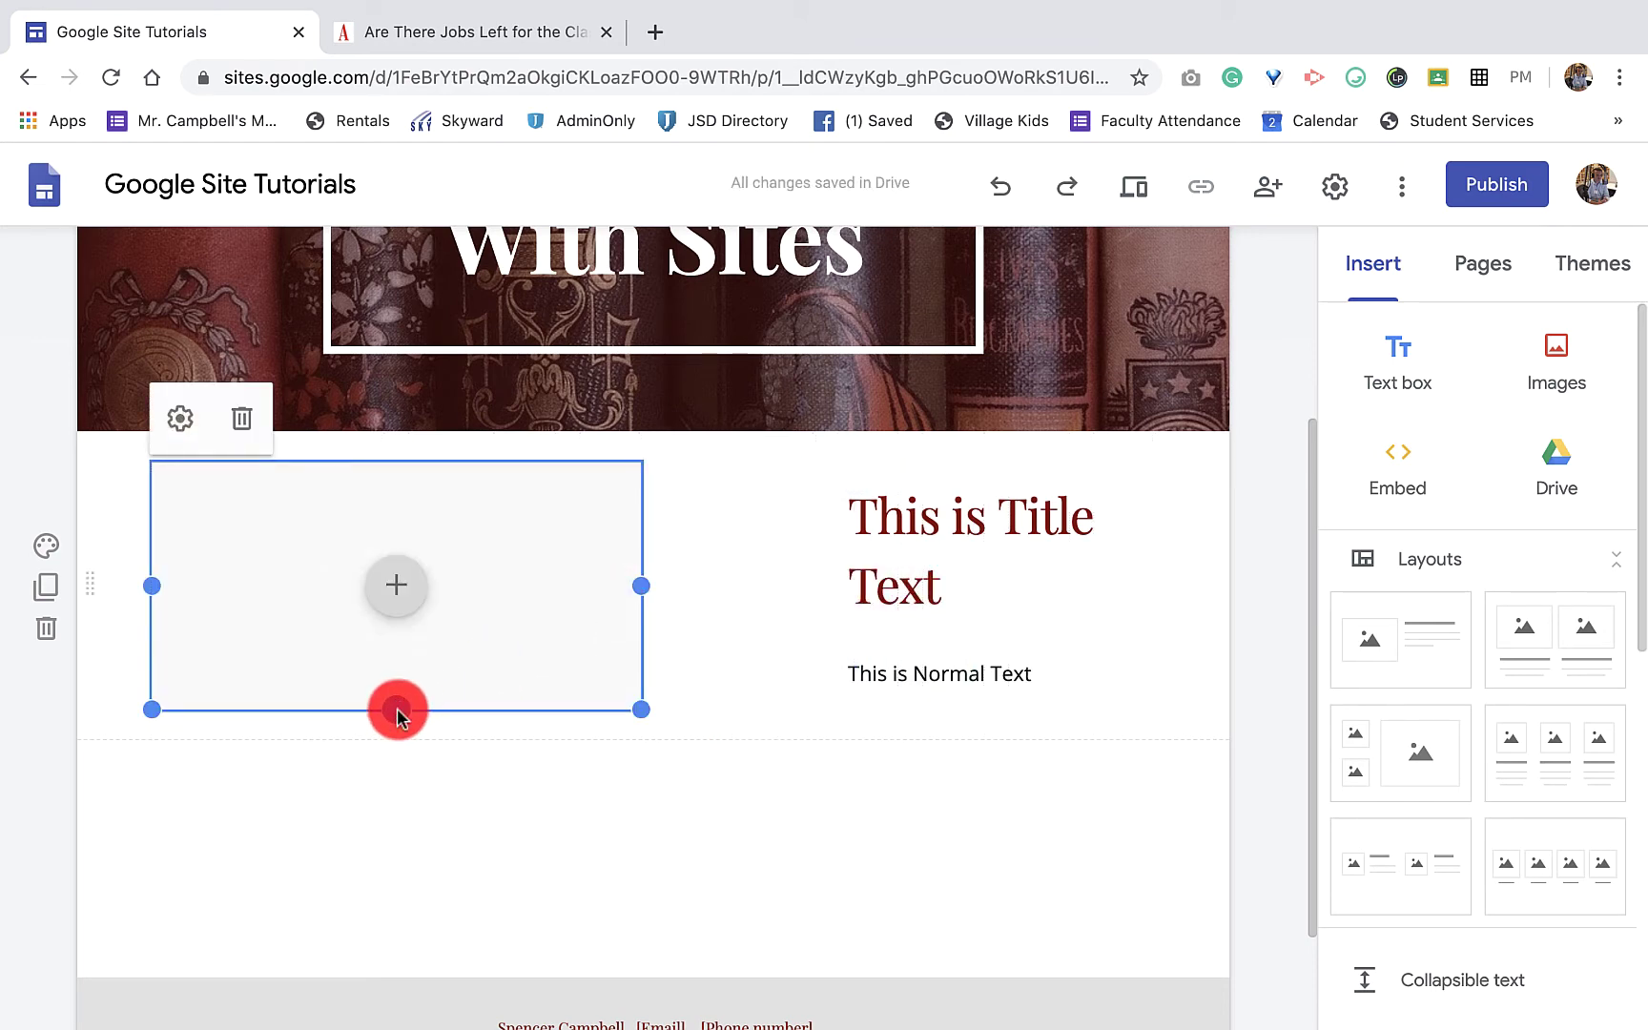
drag(398, 714, 436, 704)
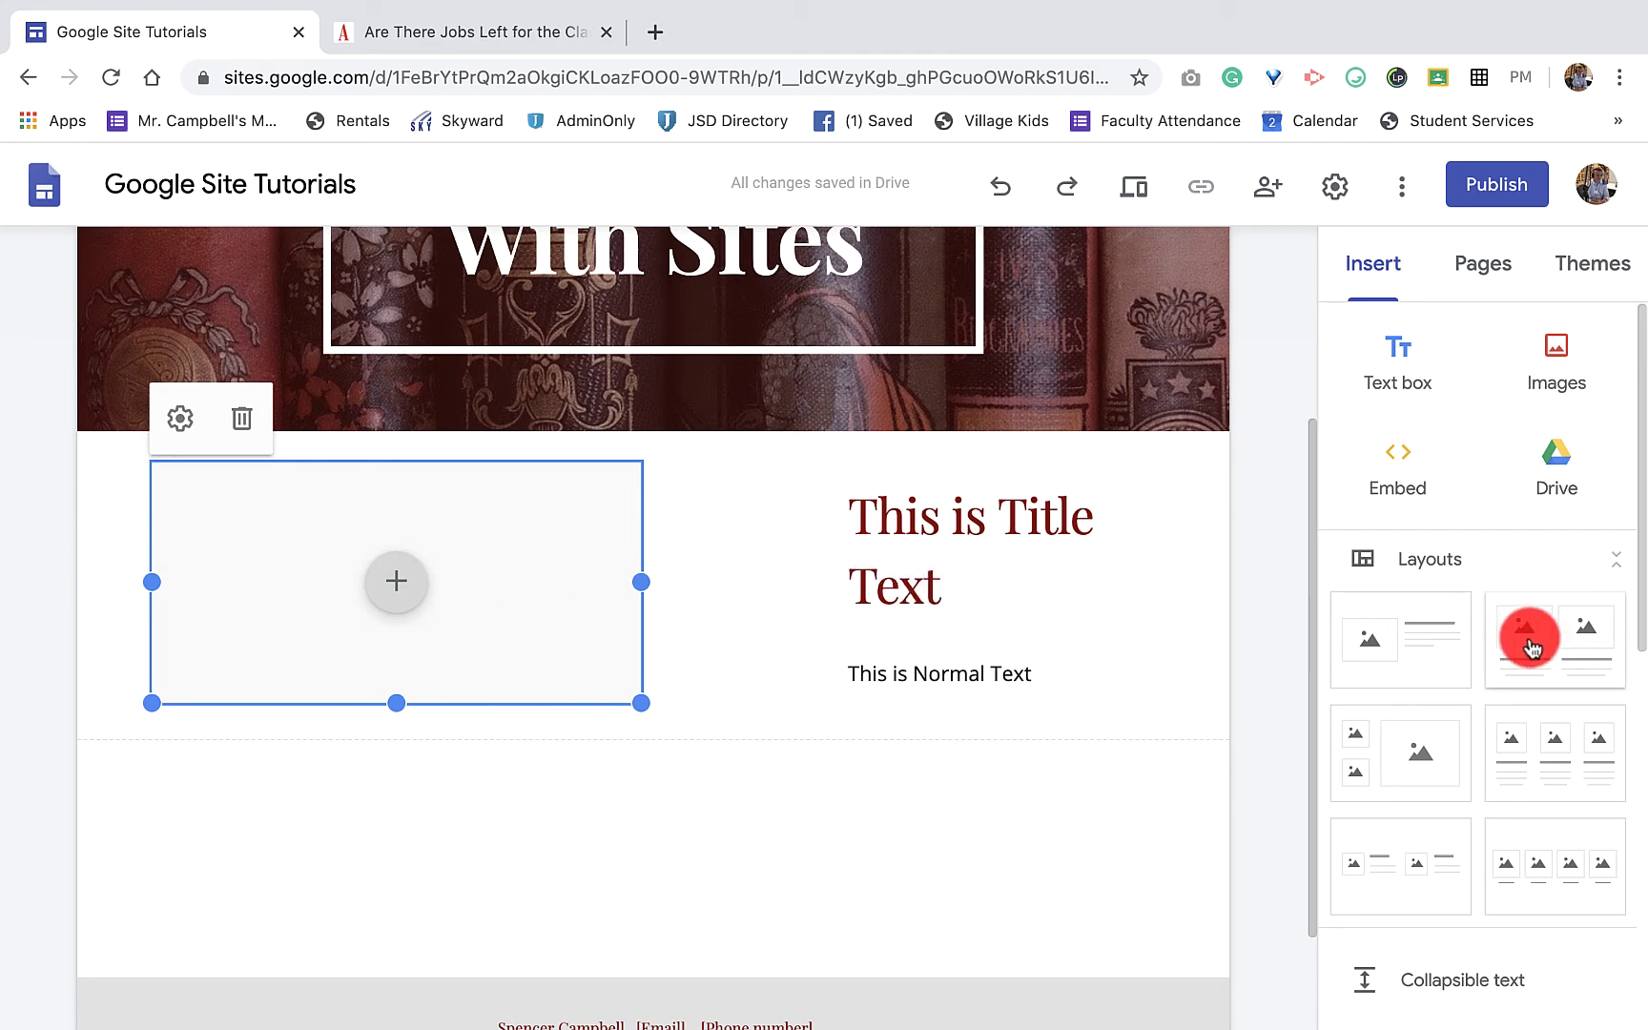
Place the two-image layout from Insert > Layouts below the existing title section
drag(1517, 632, 795, 964)
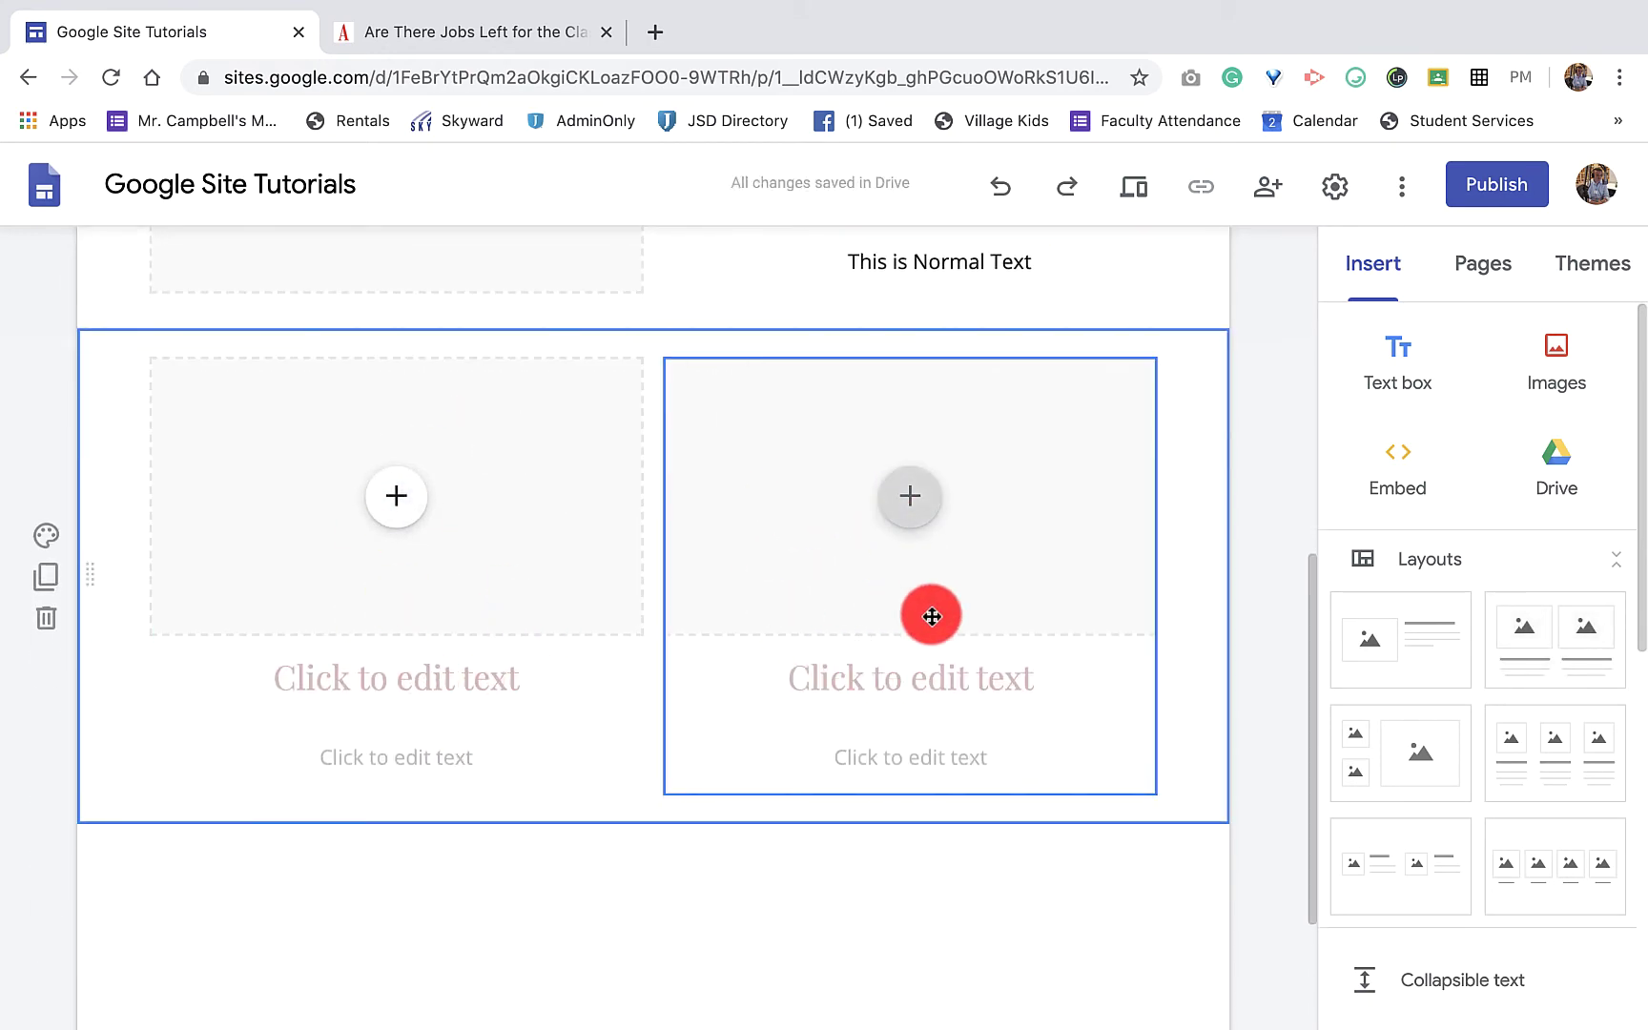
scroll(932, 616, up, 1)
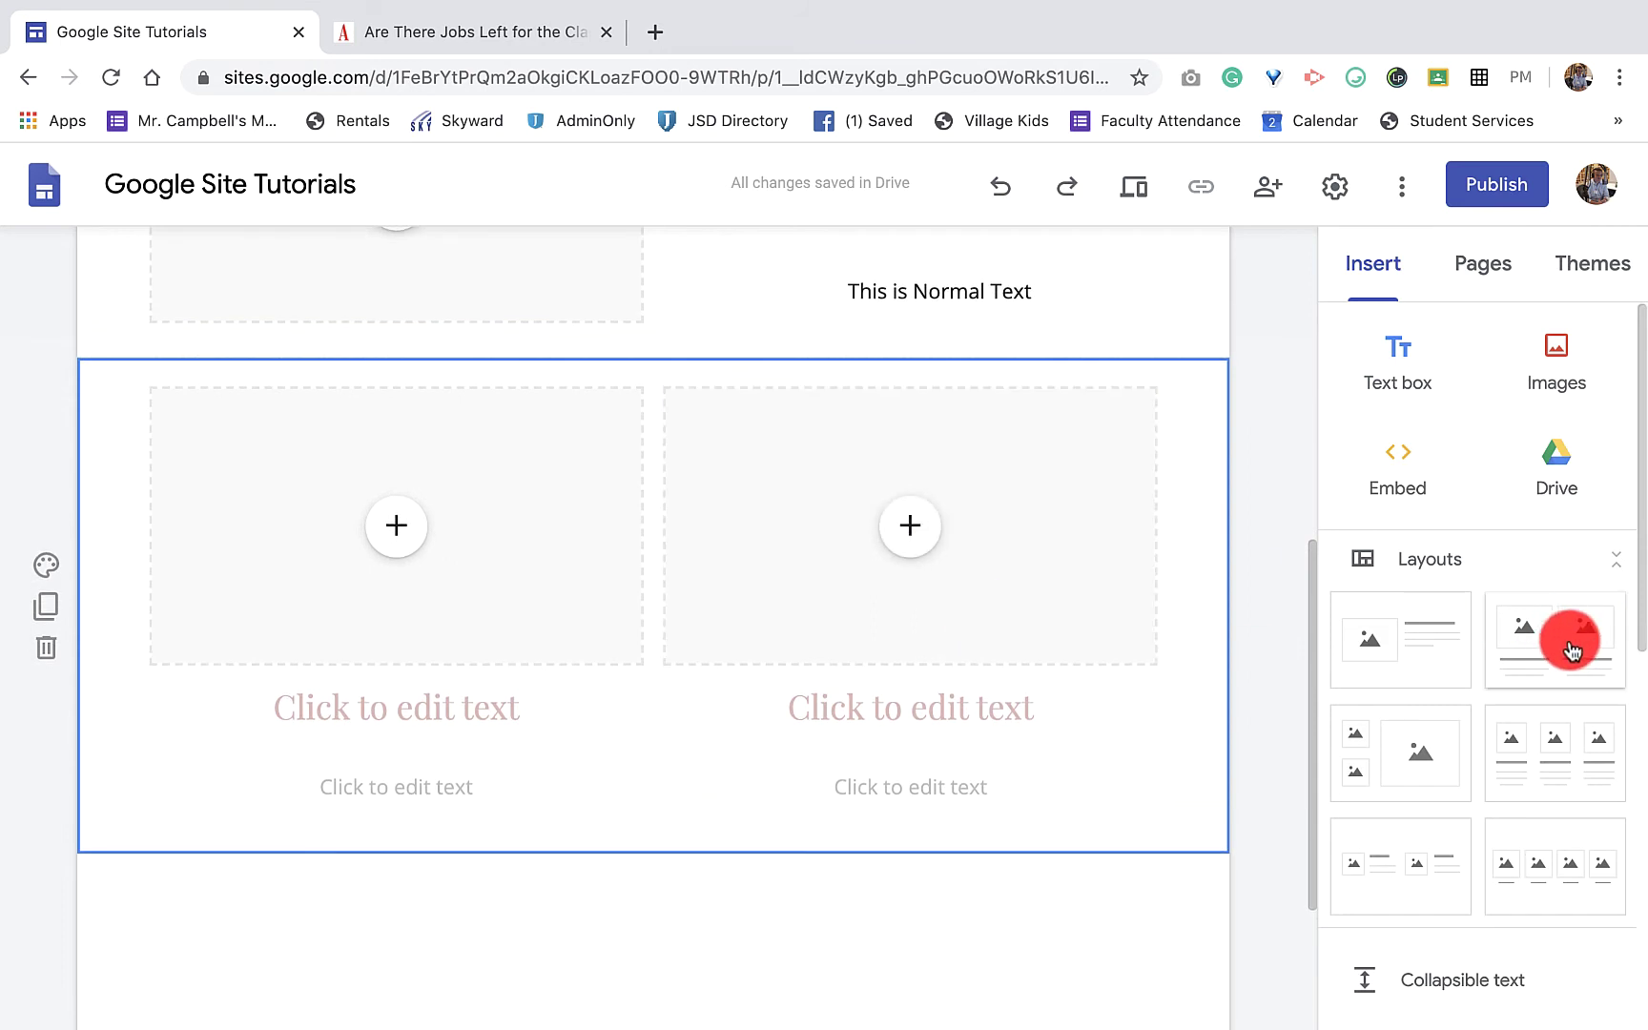
drag(1572, 648, 499, 445)
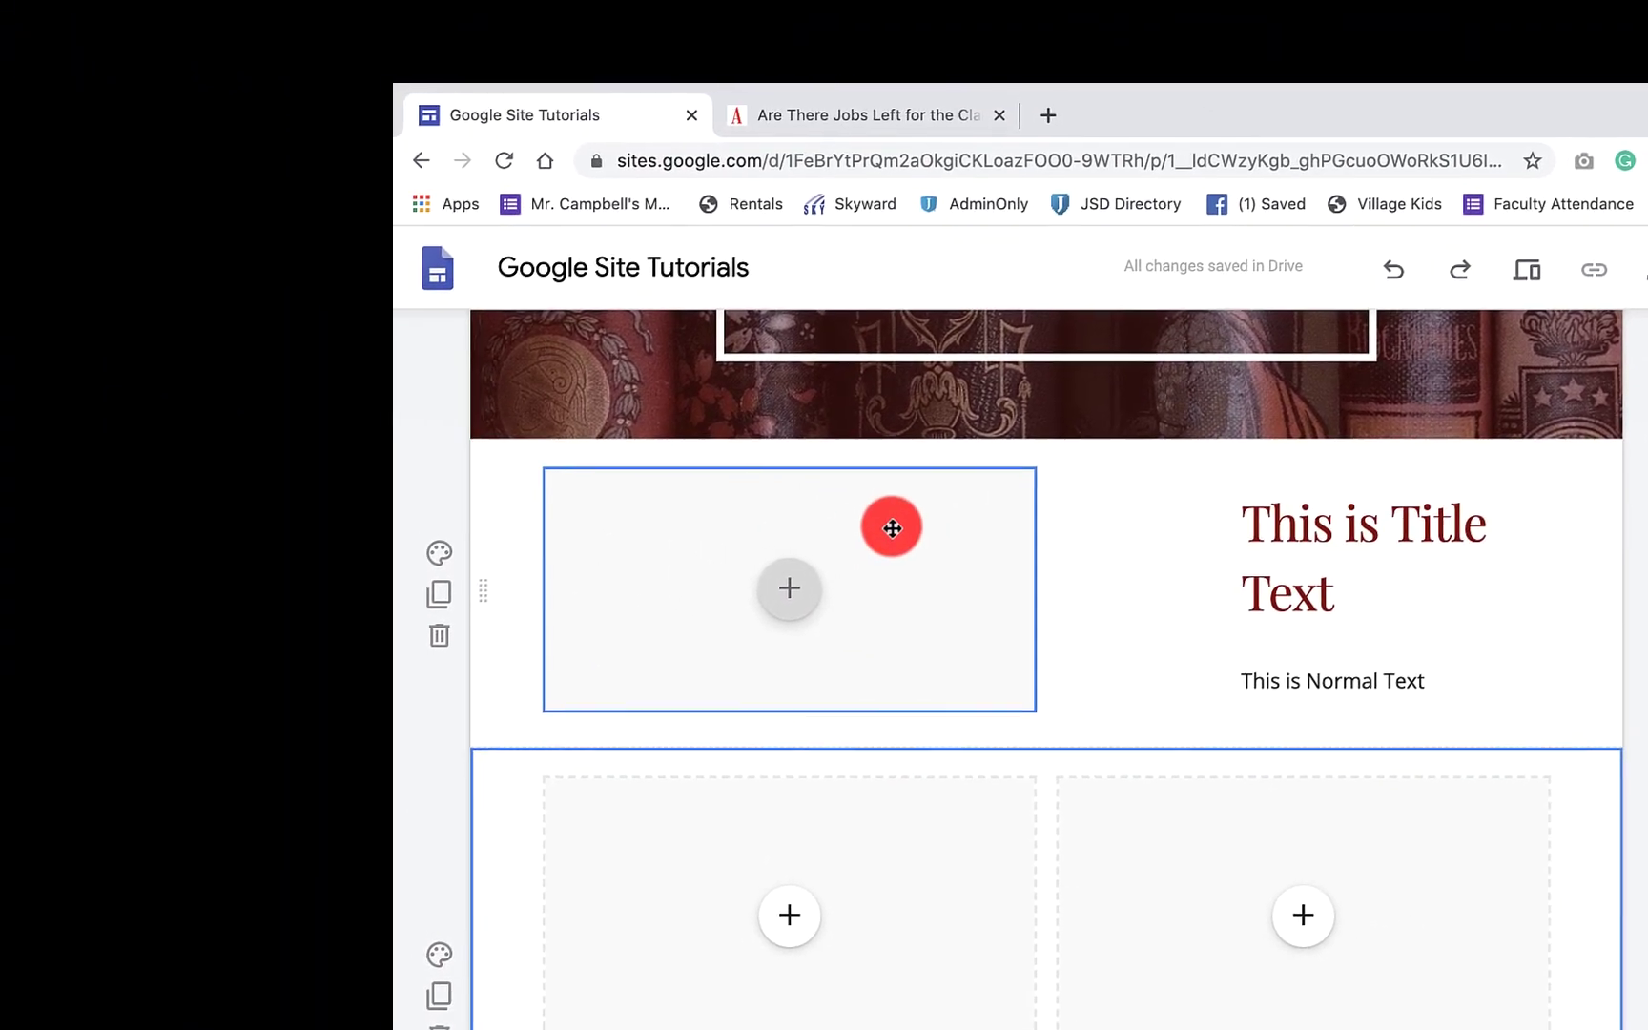
Move the image placeholder so it sits between the title and the normal text
drag(892, 527, 1295, 645)
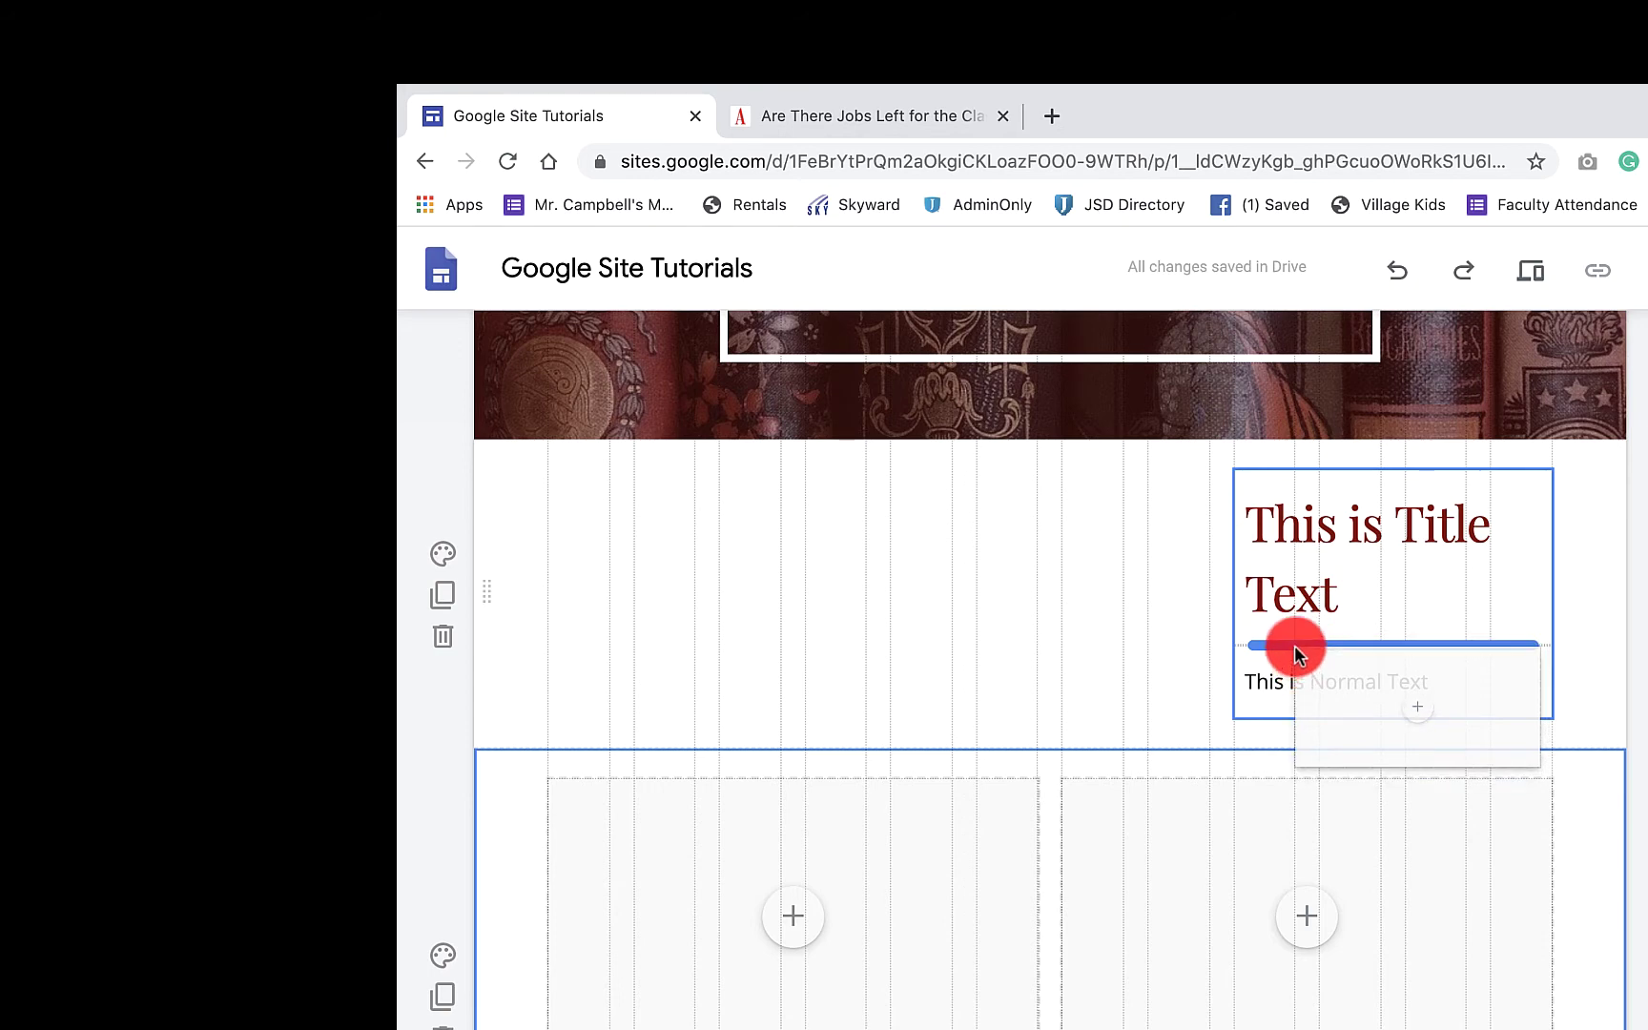
drag(1294, 645, 1294, 645)
drag(1294, 645, 1294, 645)
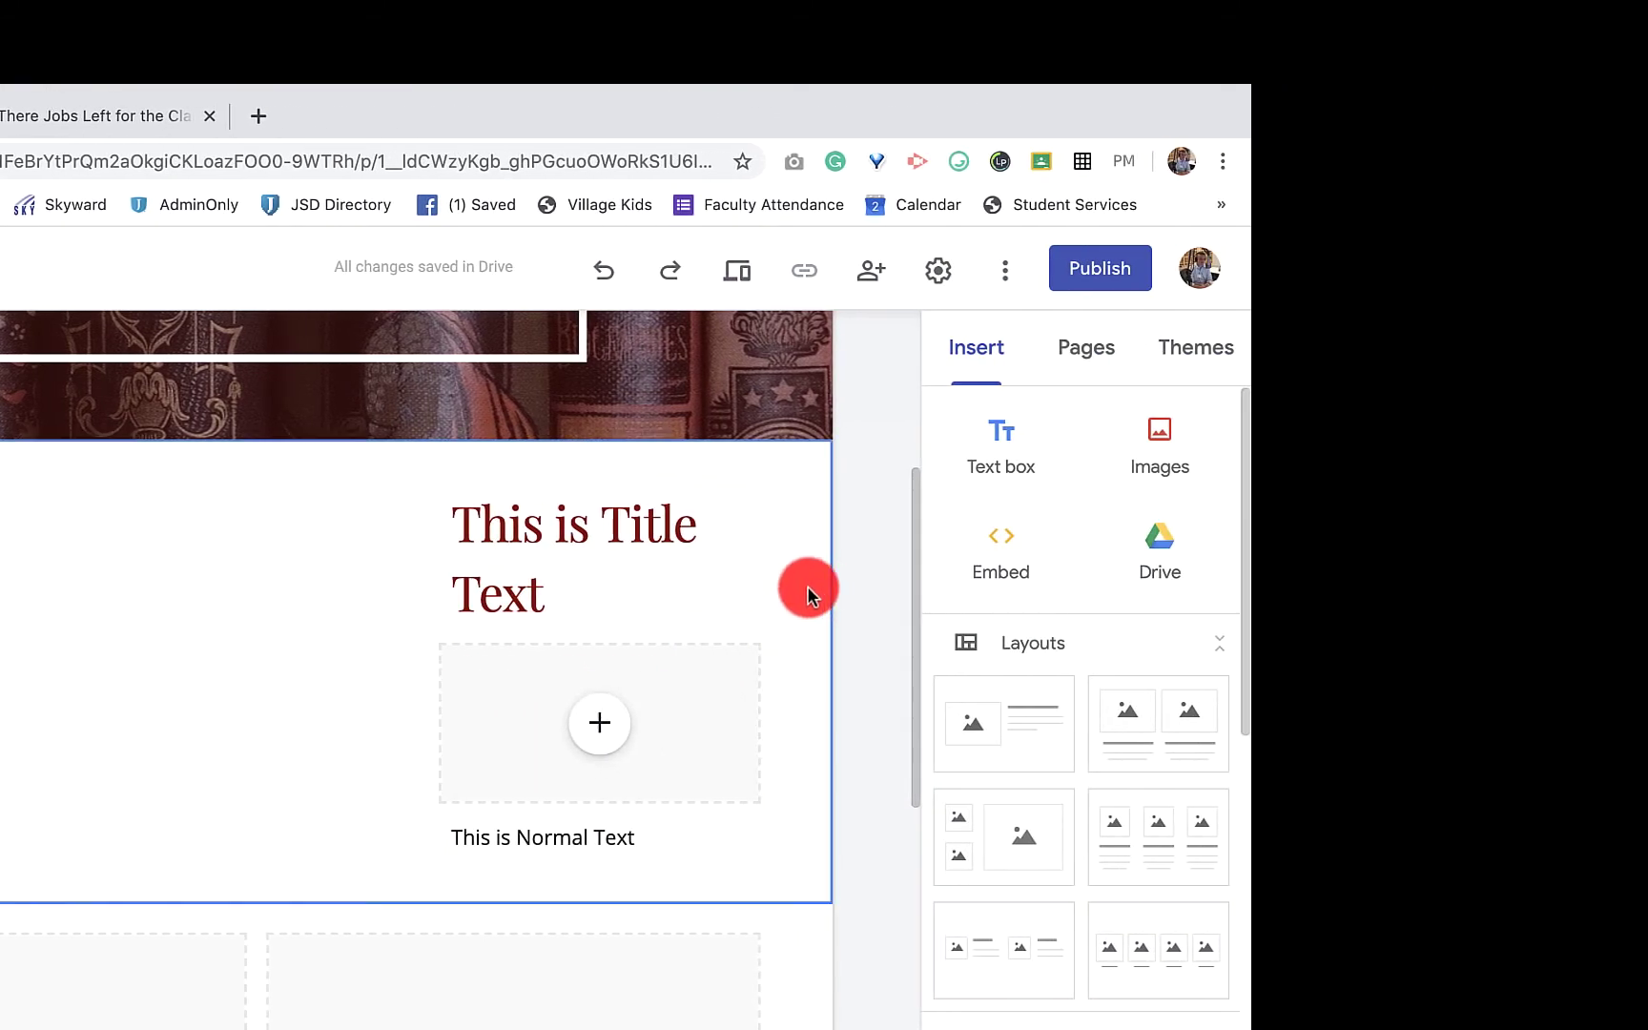
Move the title, image and normal text group into the section's right column
drag(666, 578, 453, 586)
click(357, 683)
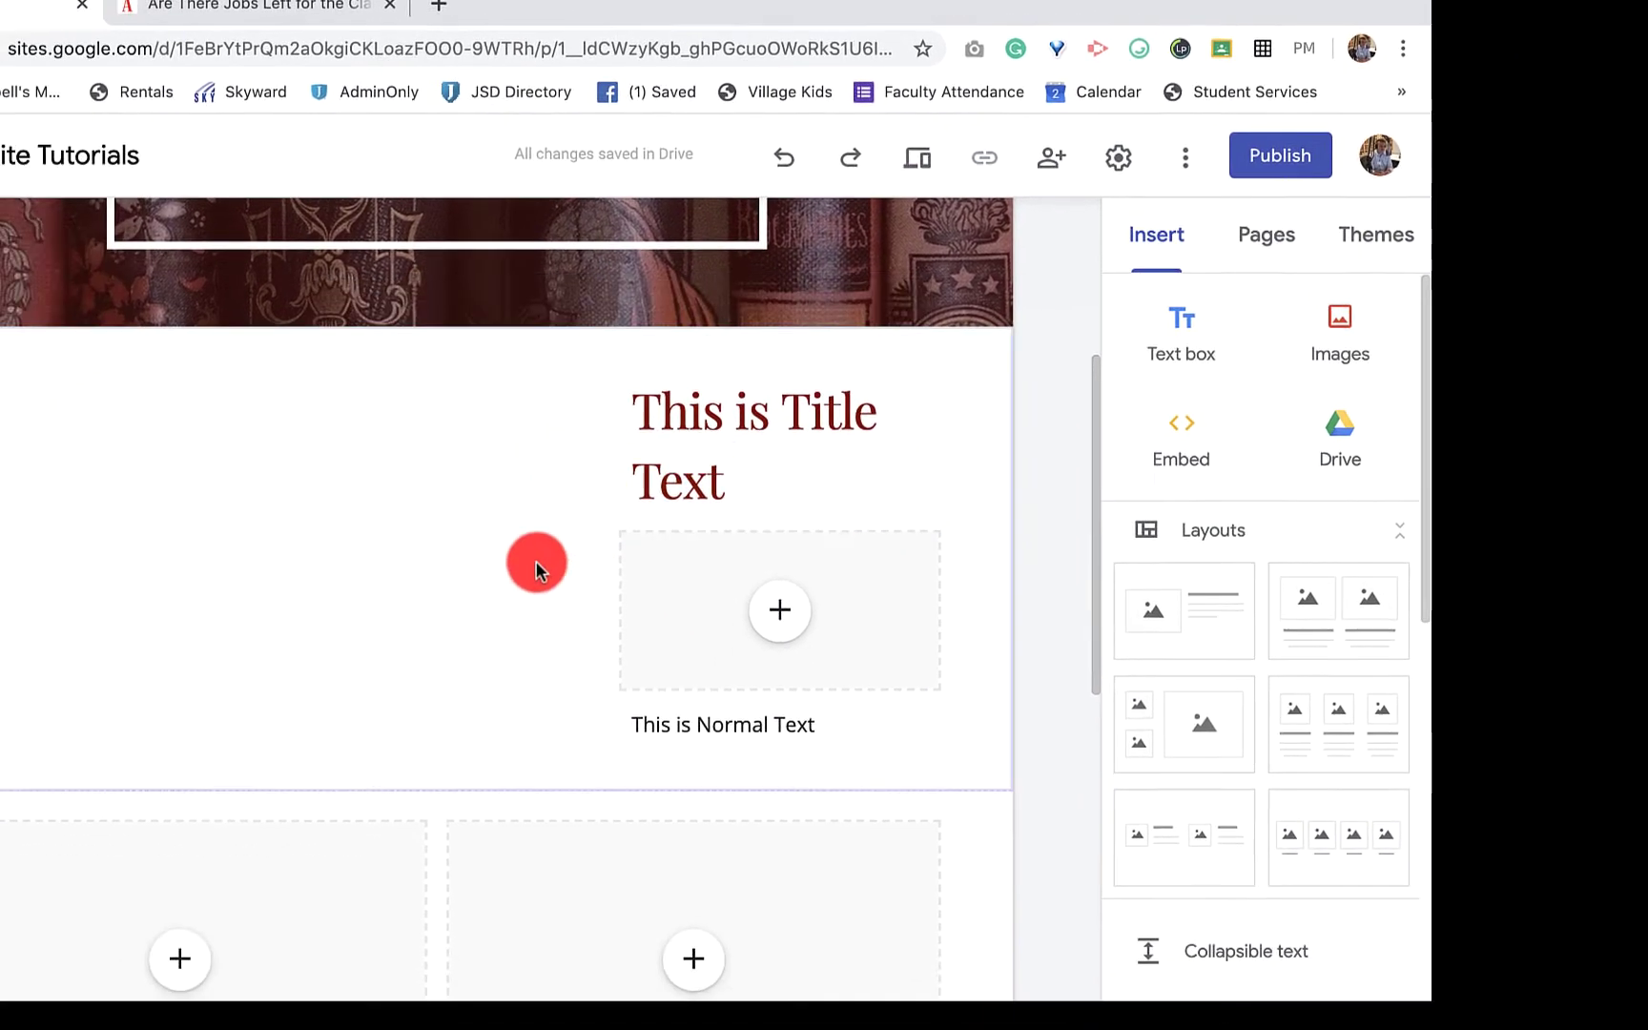
drag(732, 565, 134, 588)
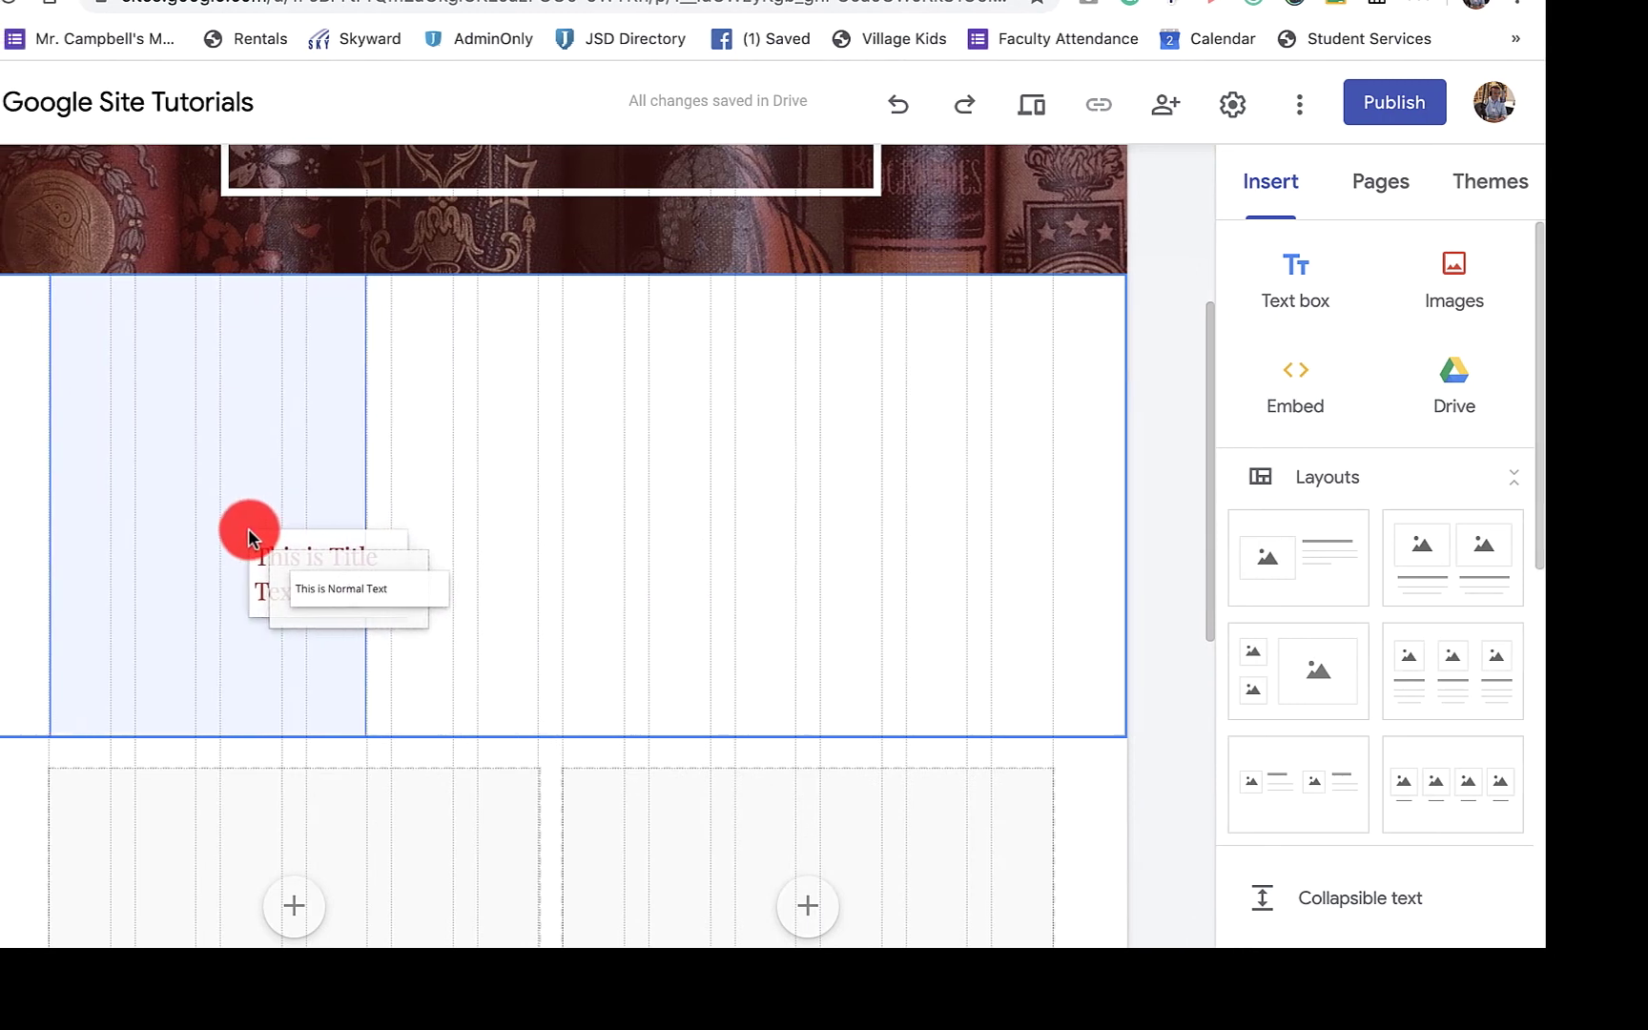
drag(248, 536, 630, 553)
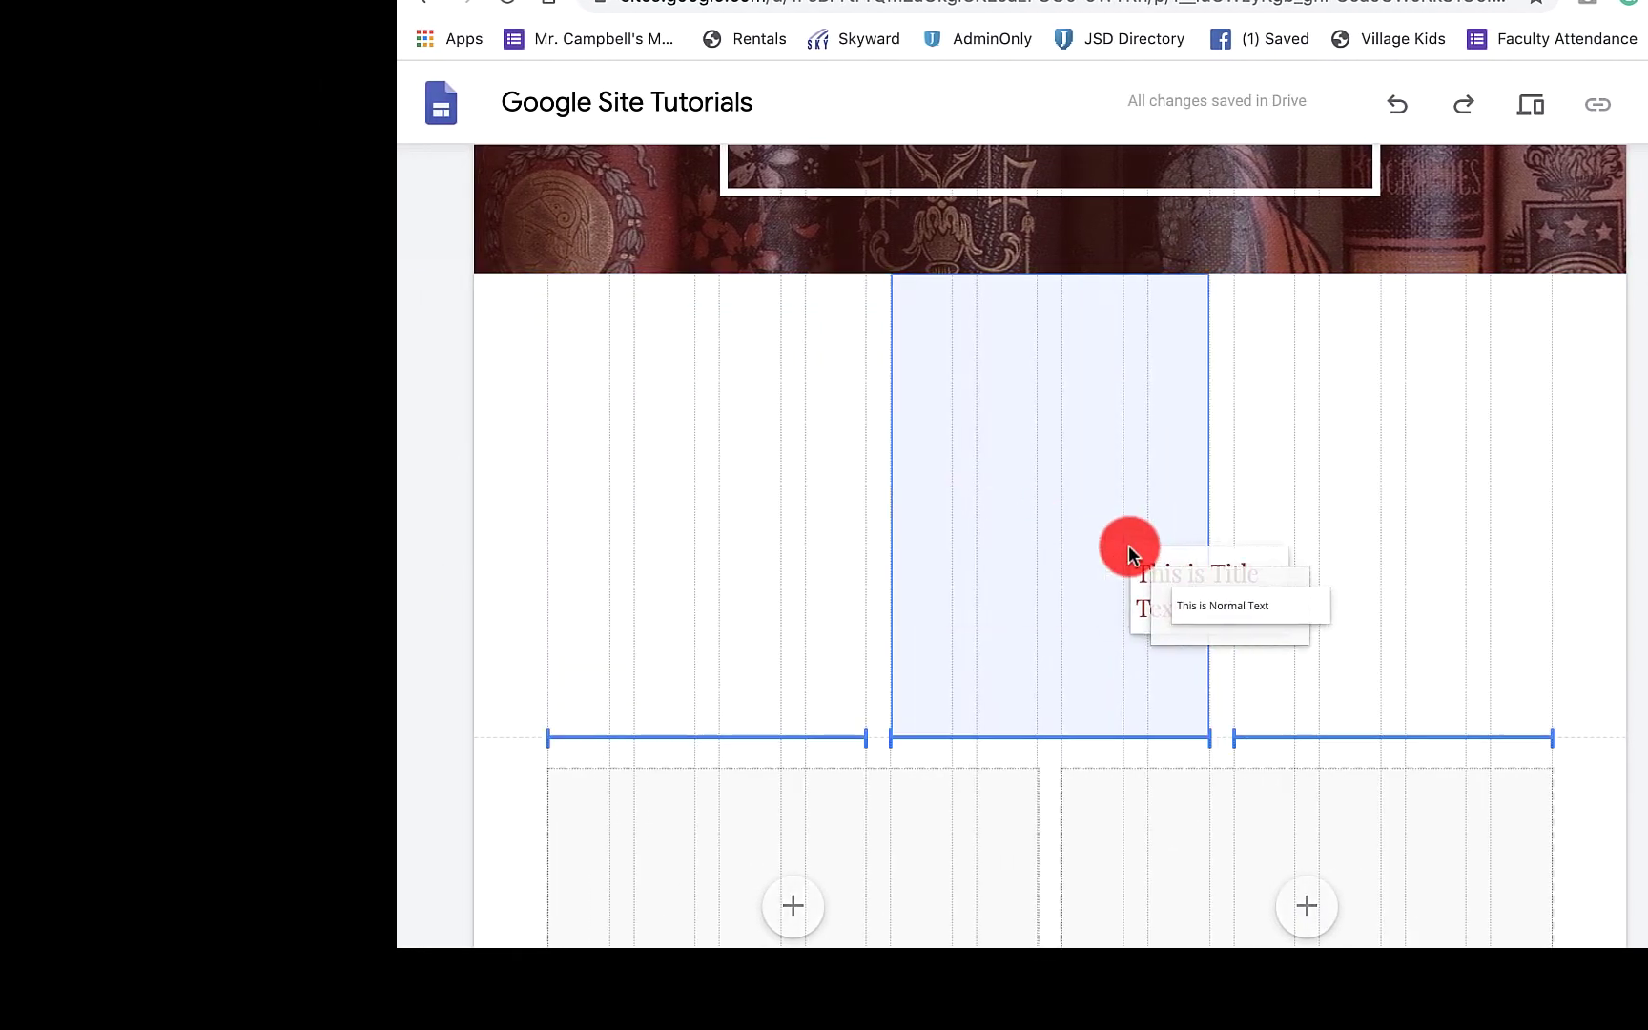
drag(1129, 548, 1446, 548)
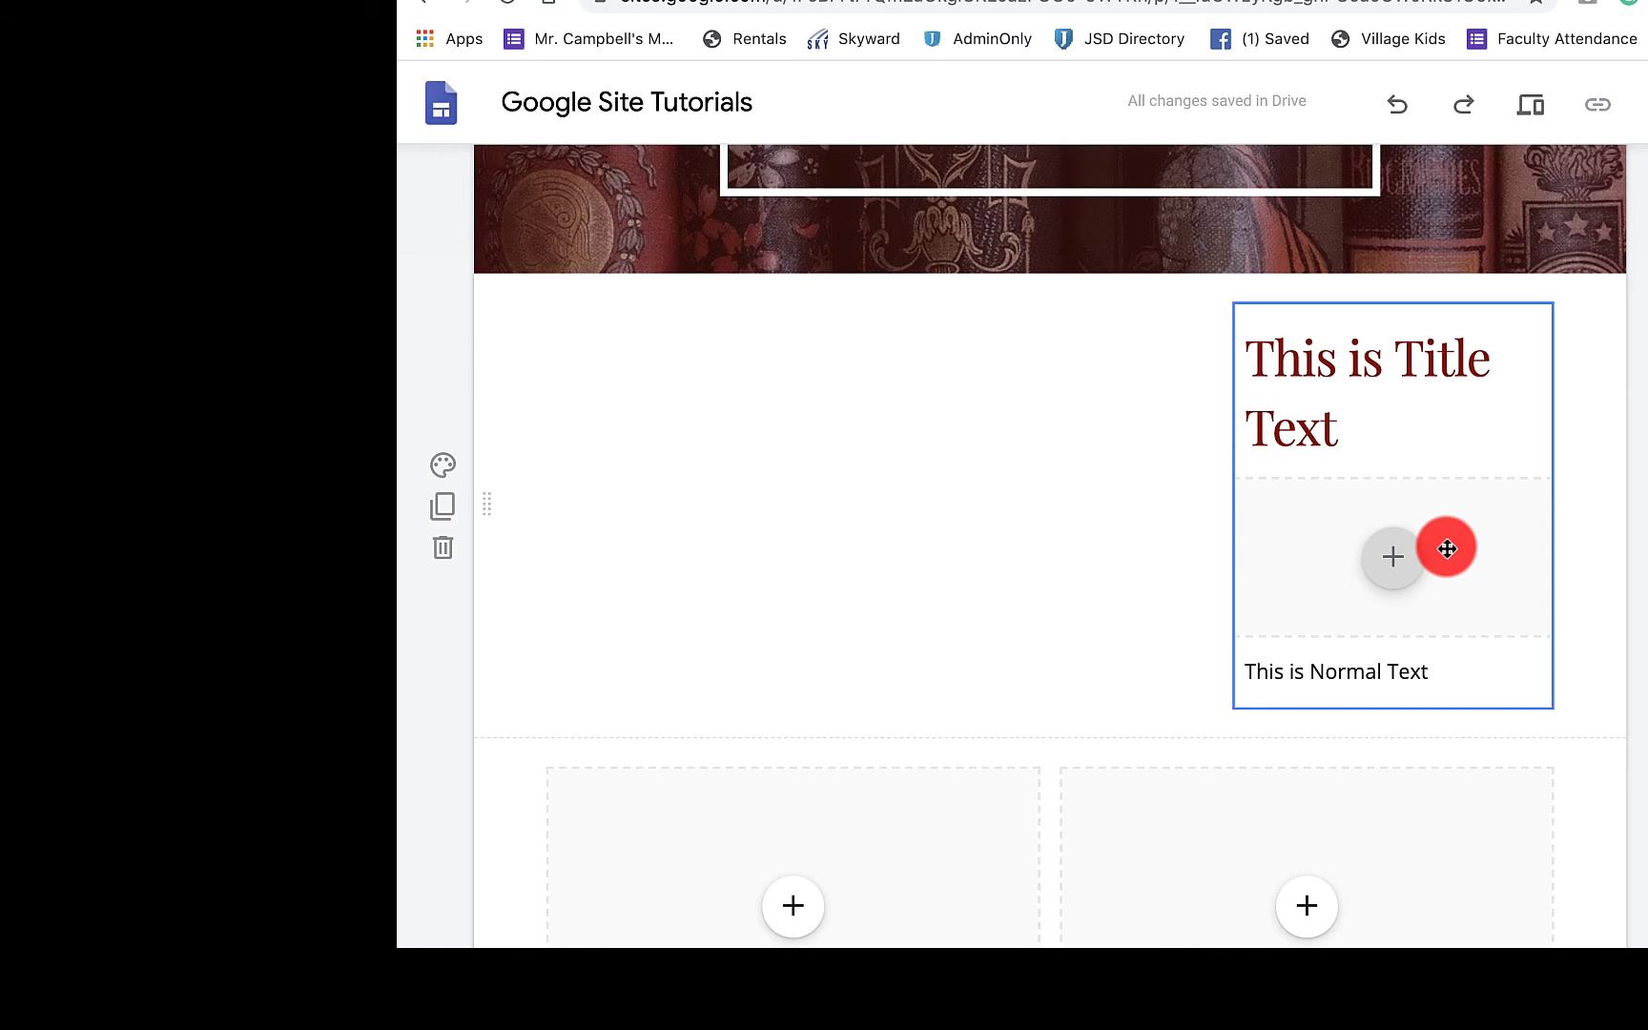
Undo the last move and stack the title and normal text beneath the image placeholder
key(ctrl+z)
key(ctrl+y)
key(ctrl+z)
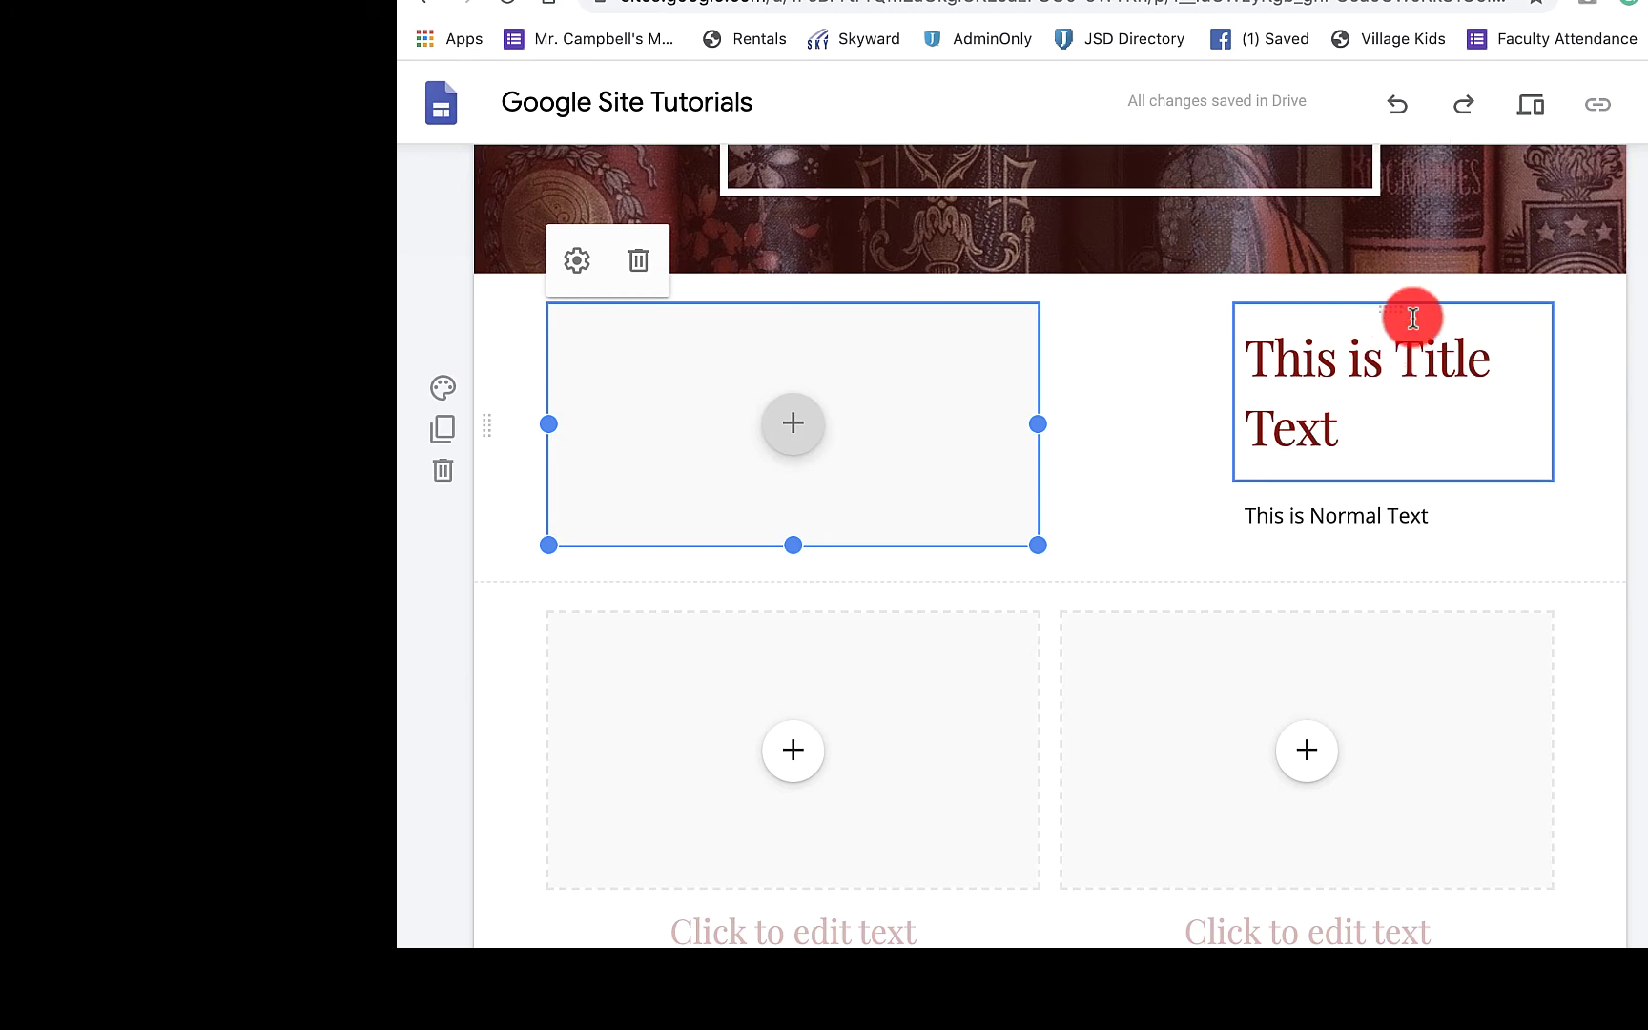
scroll(1414, 317, up, 10)
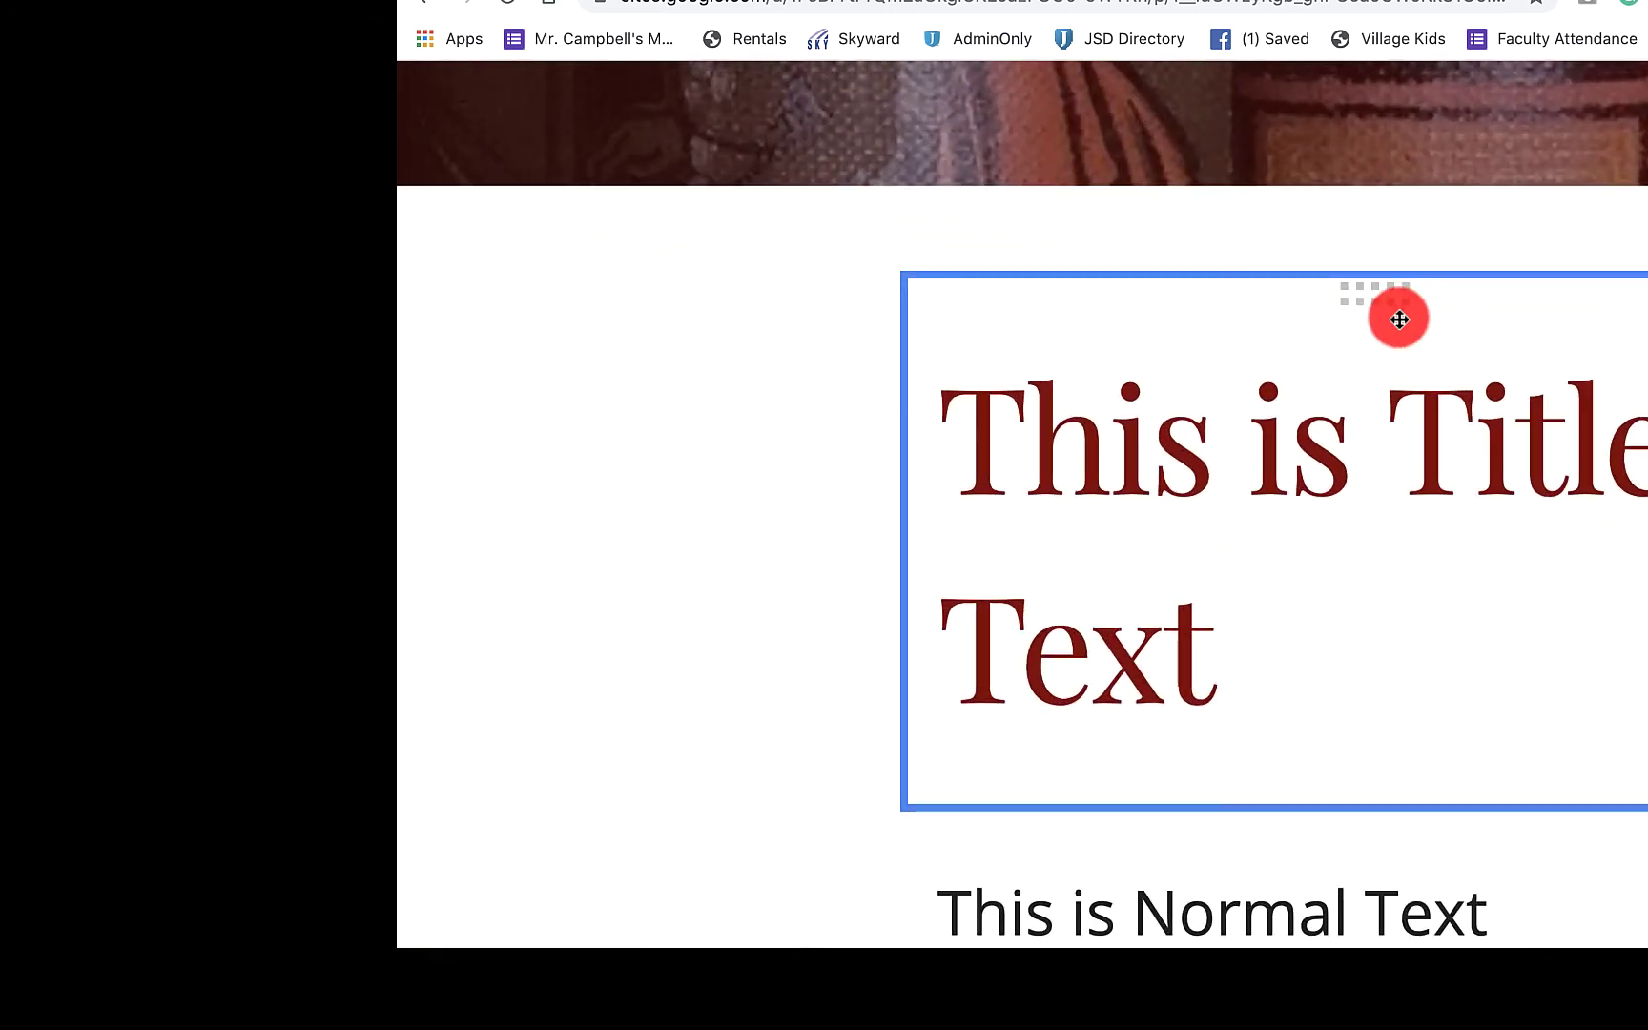
scroll(1375, 295, down, 8)
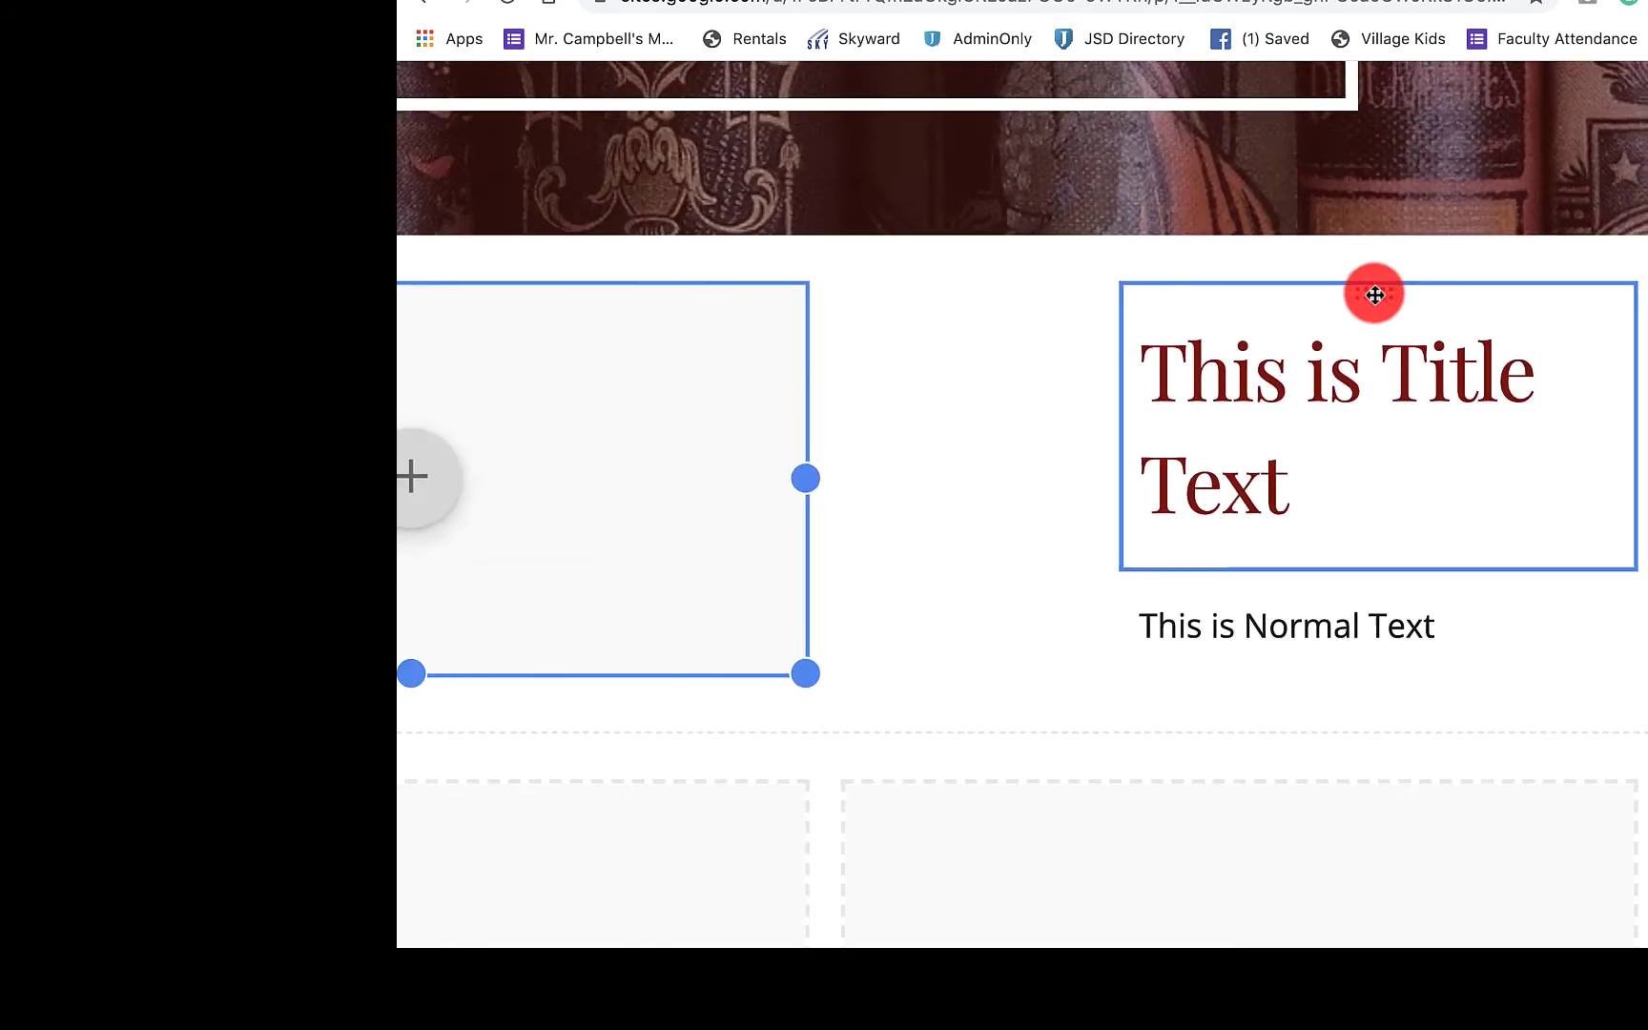
scroll(1374, 294, down, 5)
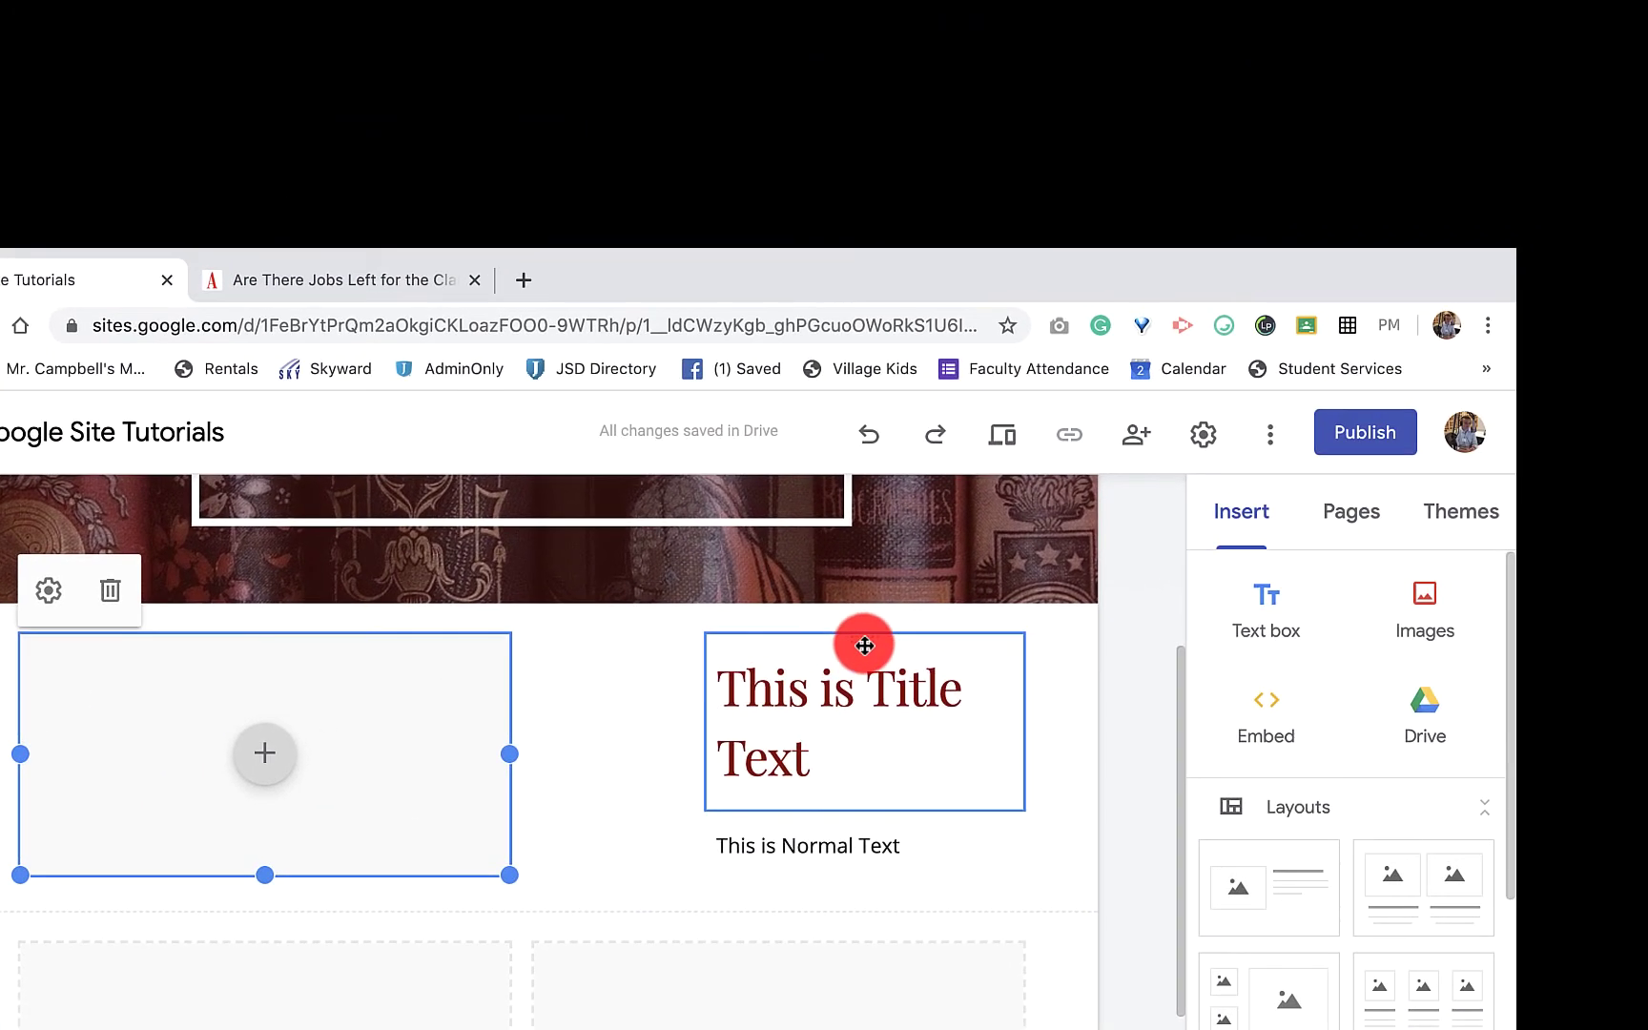
drag(864, 646, 239, 879)
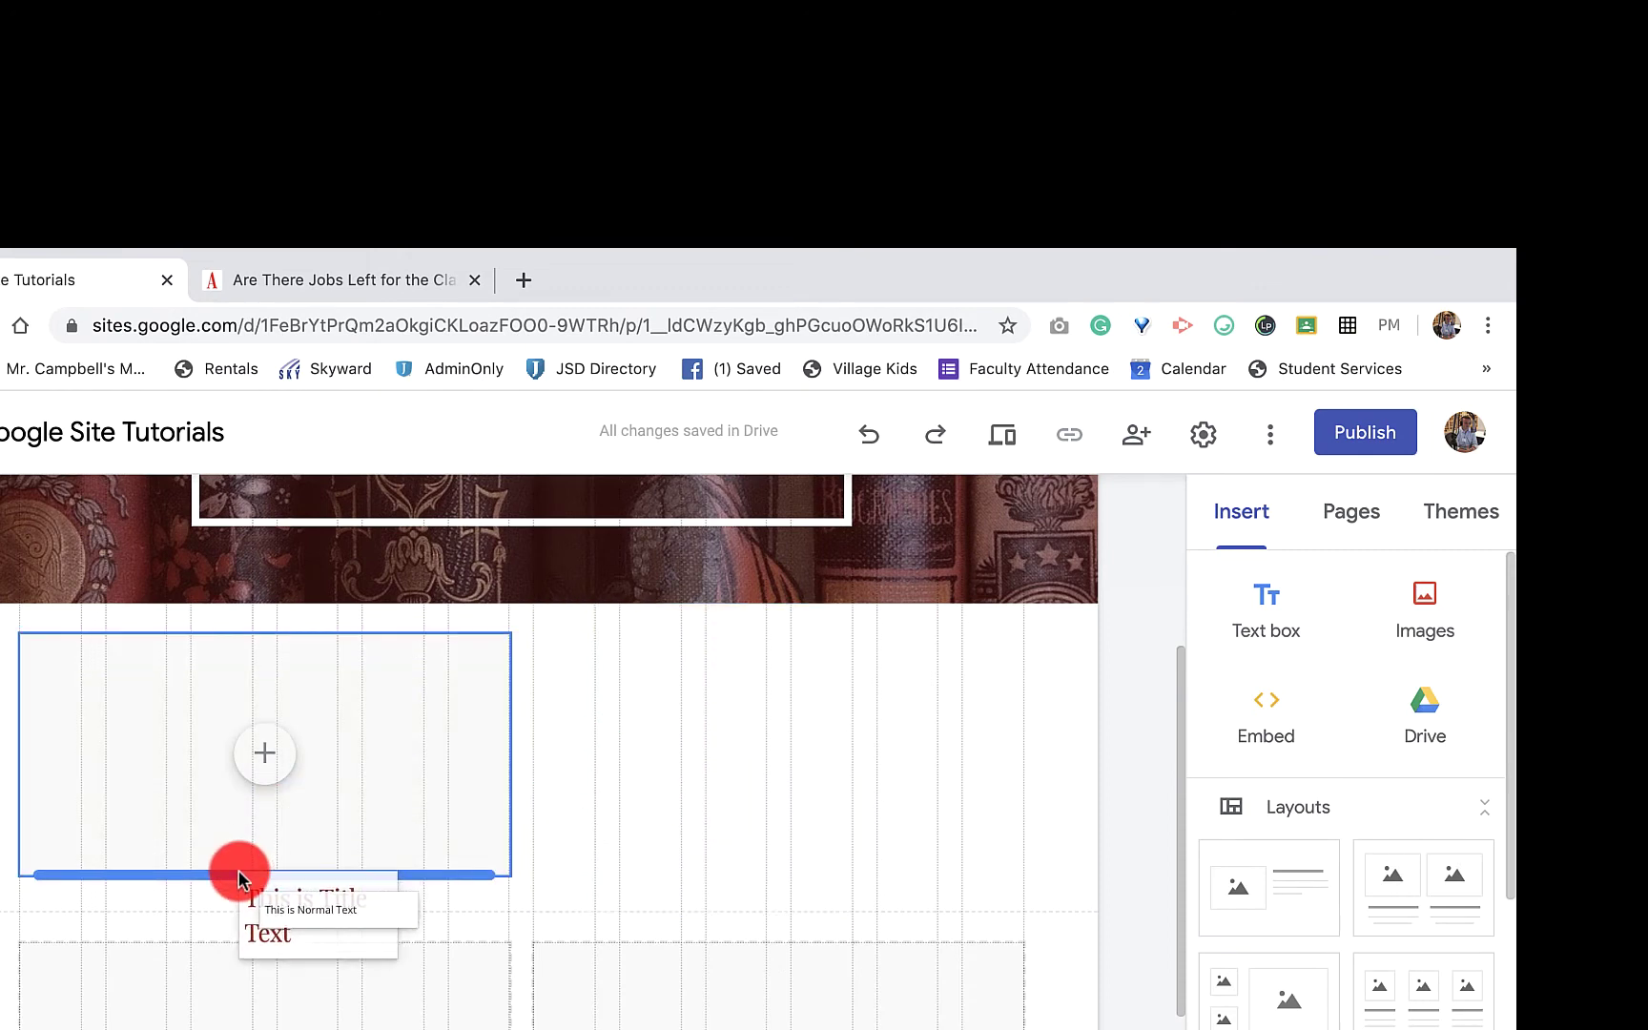
drag(239, 870, 240, 872)
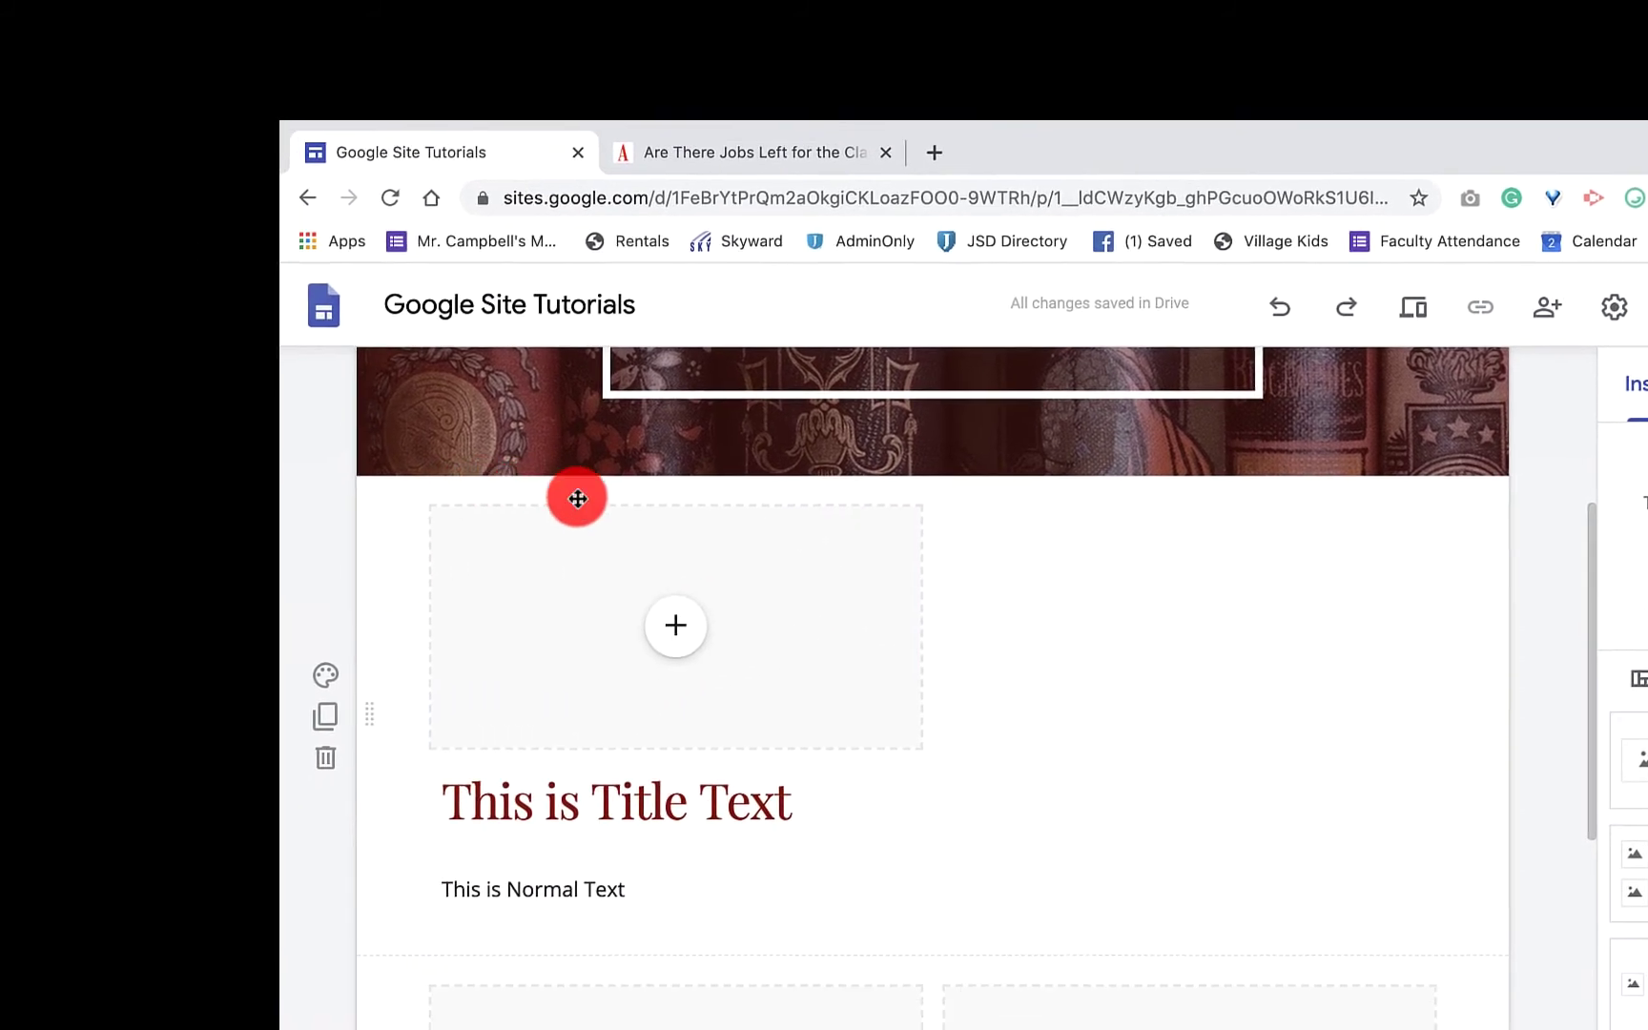
Shift the combined image and text block toward the right column, then undo that move
drag(729, 555, 1224, 596)
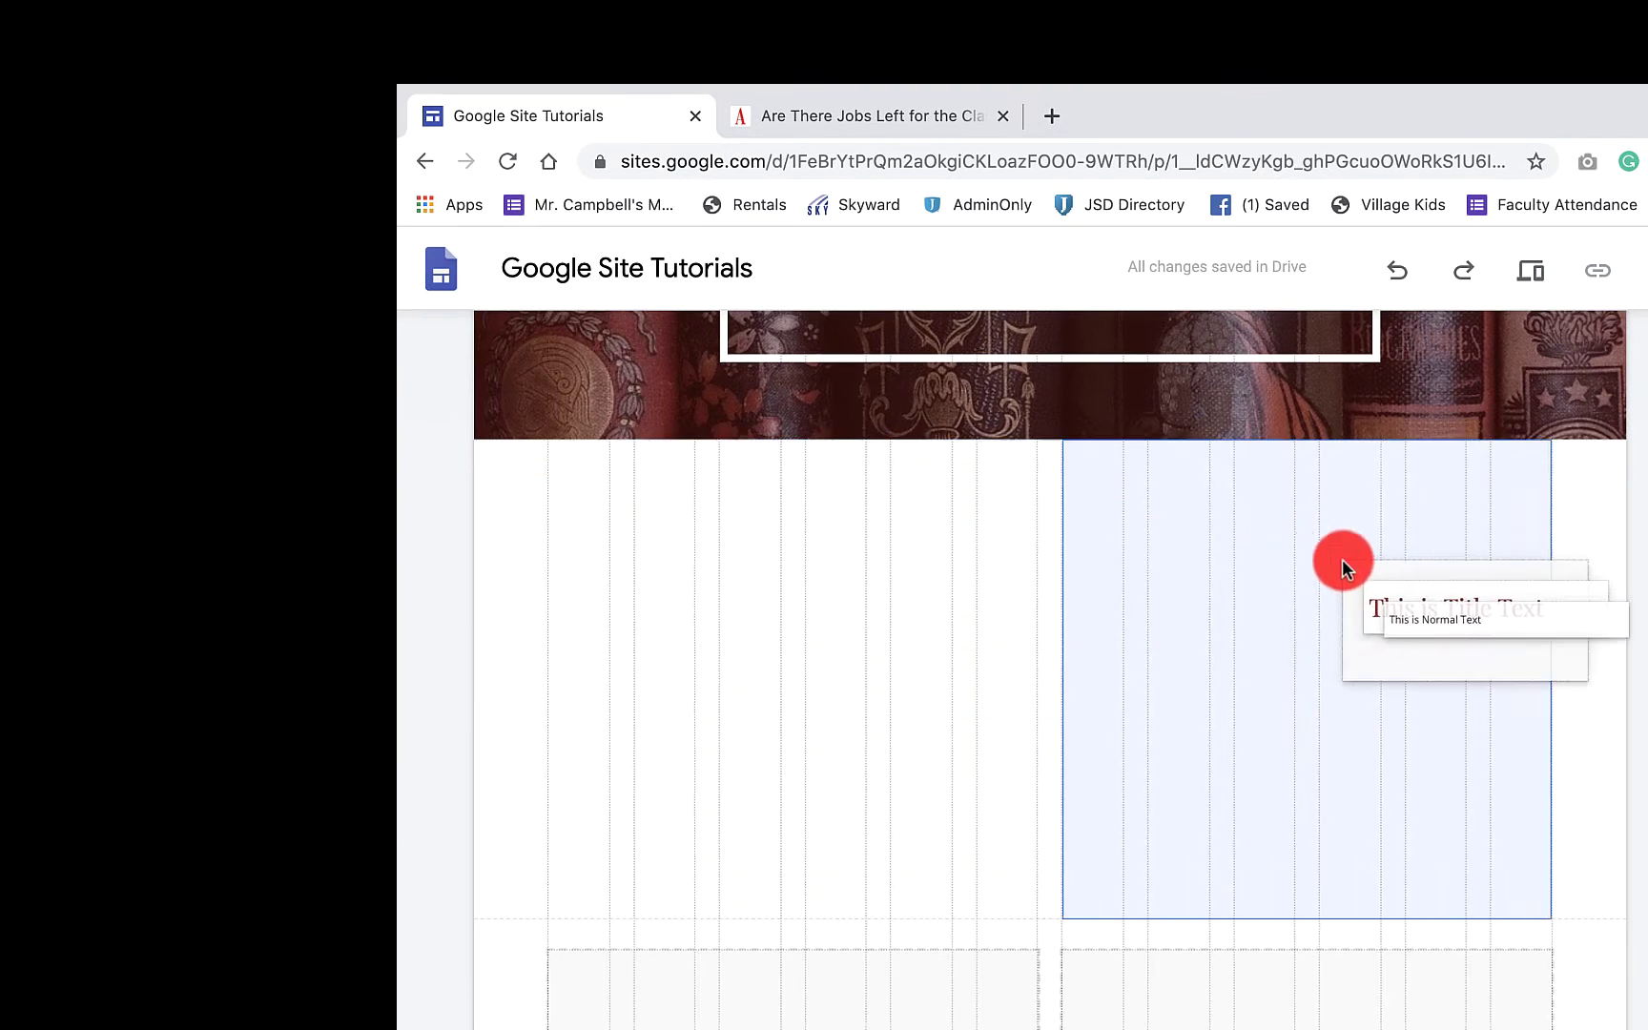
drag(1342, 564, 1401, 589)
scroll(1084, 658, down, 2)
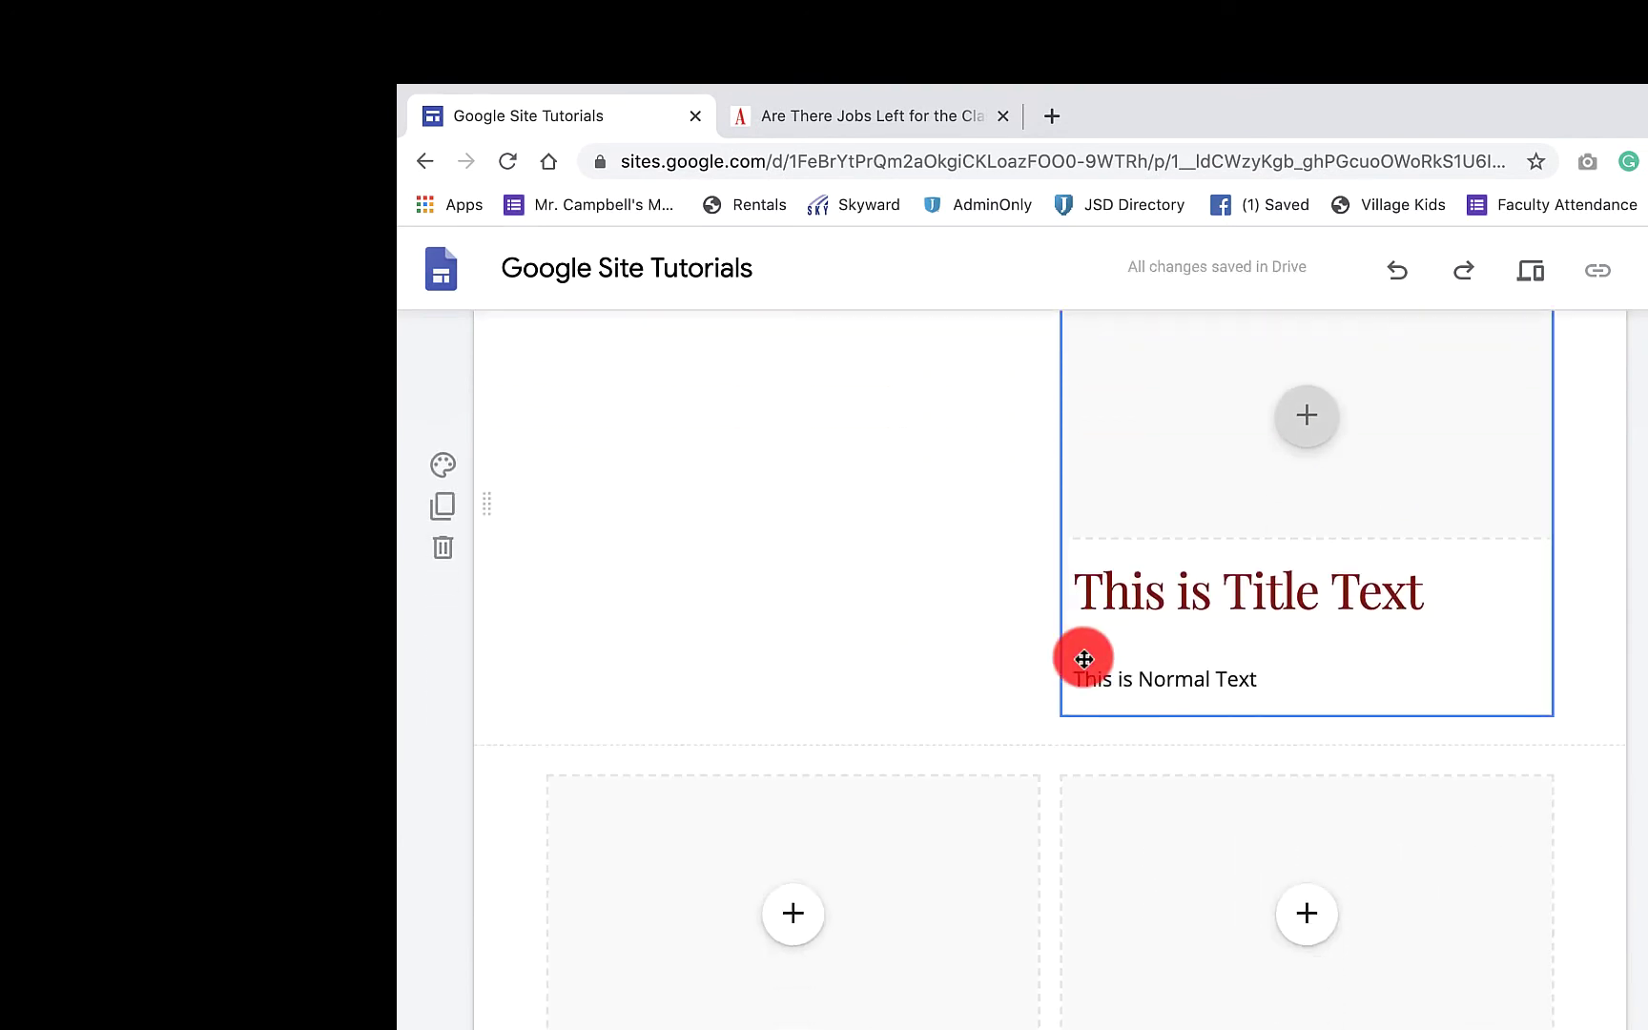
scroll(1085, 658, down, 2)
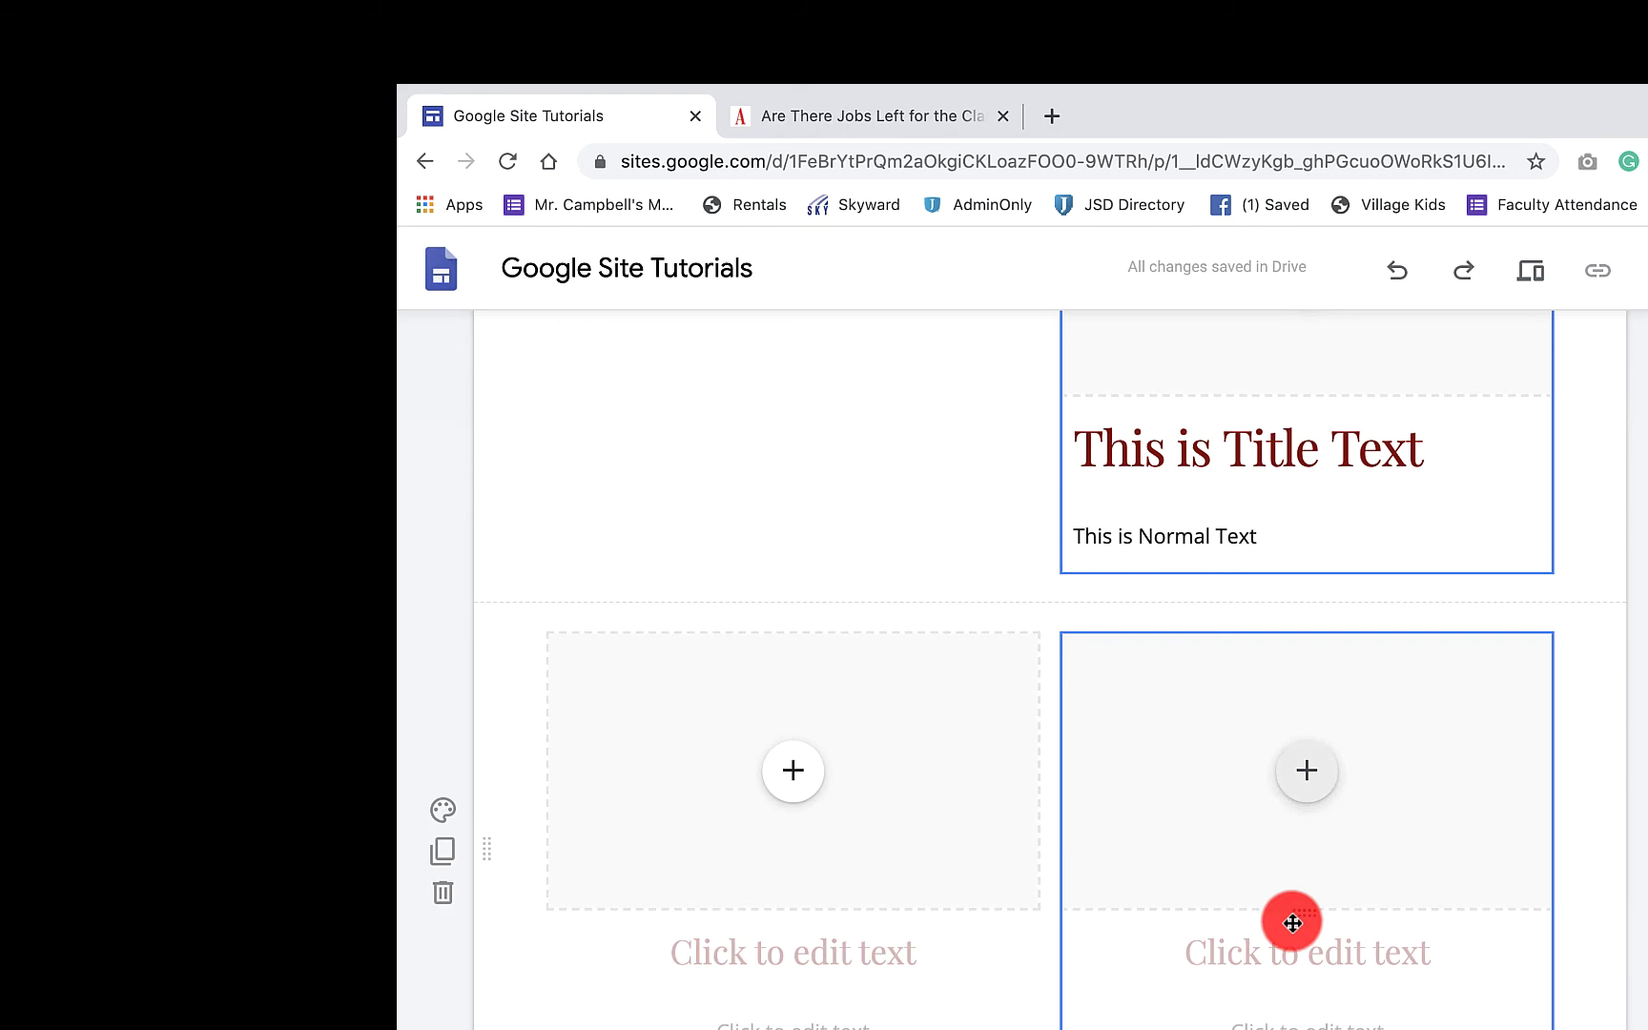
scroll(1236, 854, up, 5)
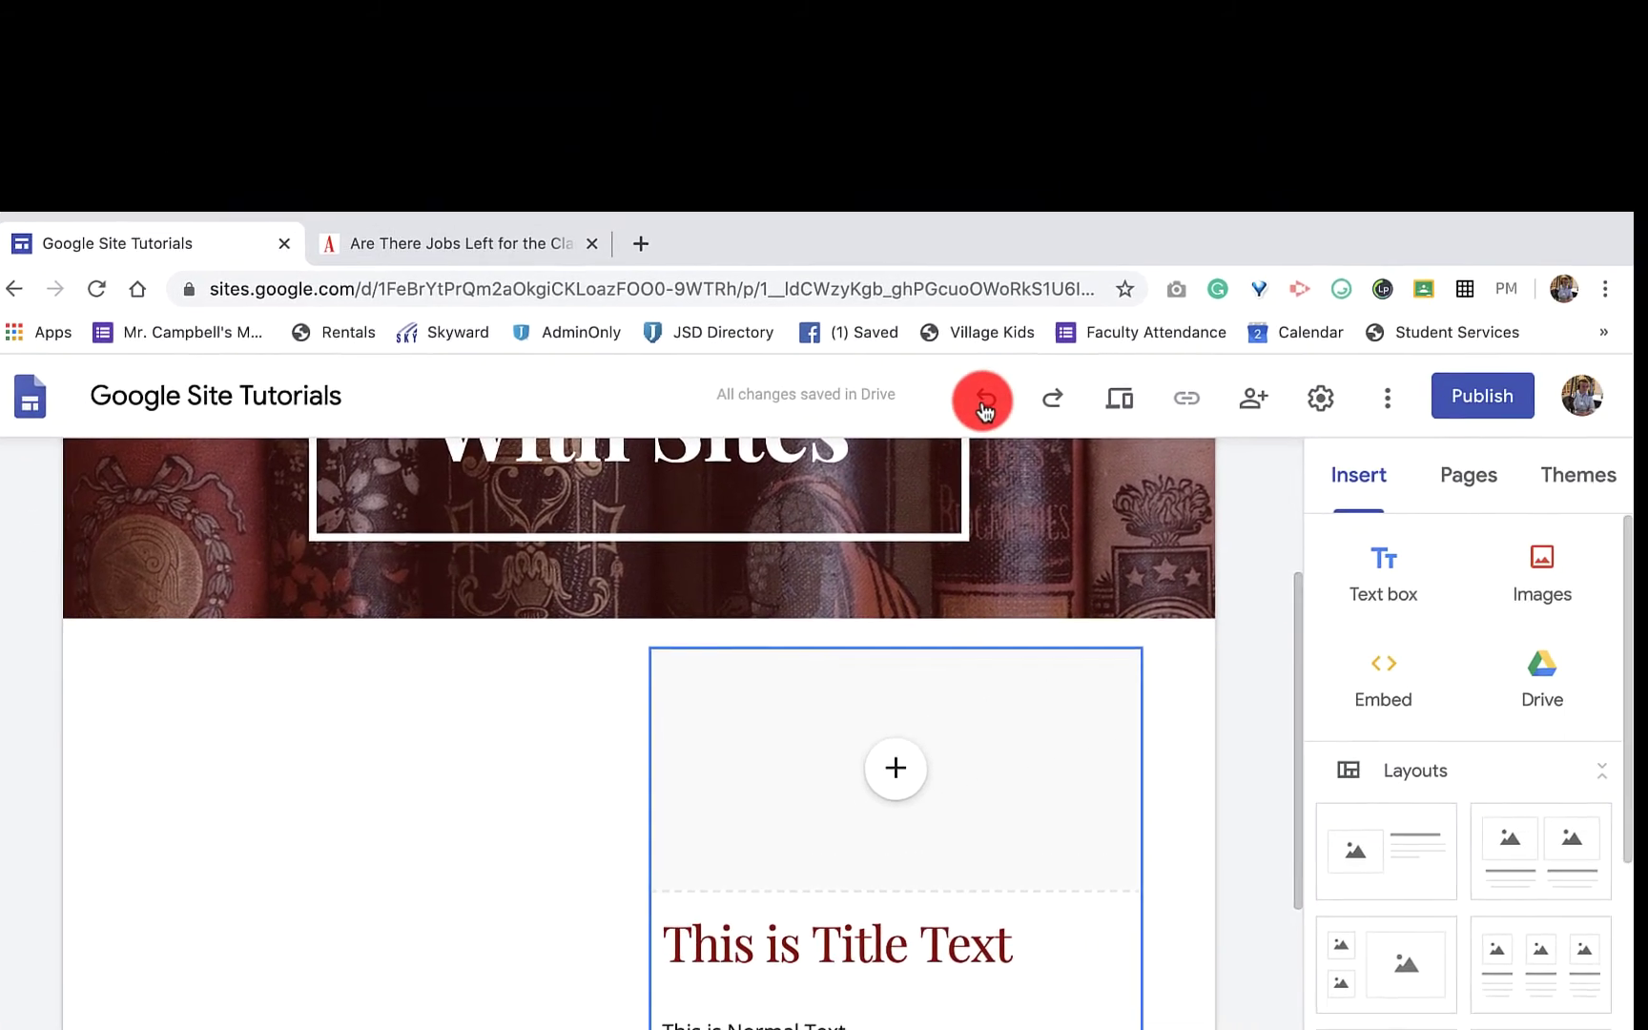
click(1366, 284)
Undo the stacking so the image placeholder sits left of the title and normal text
click(1366, 285)
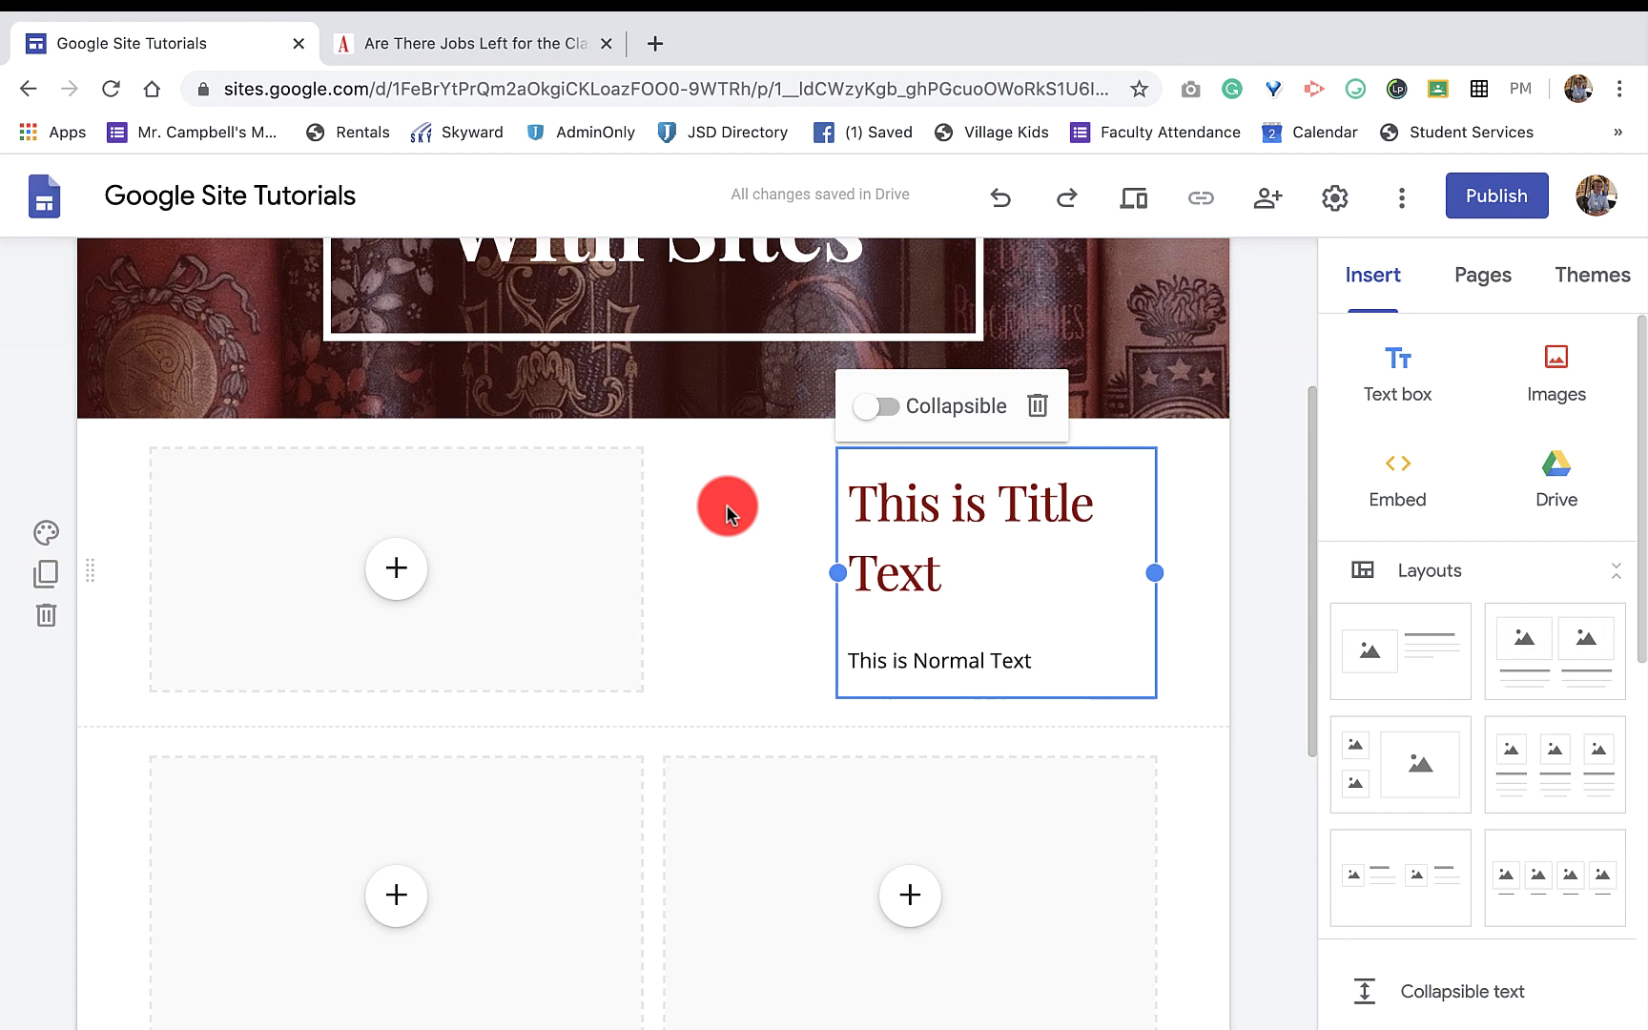
scroll(729, 585, up, 1)
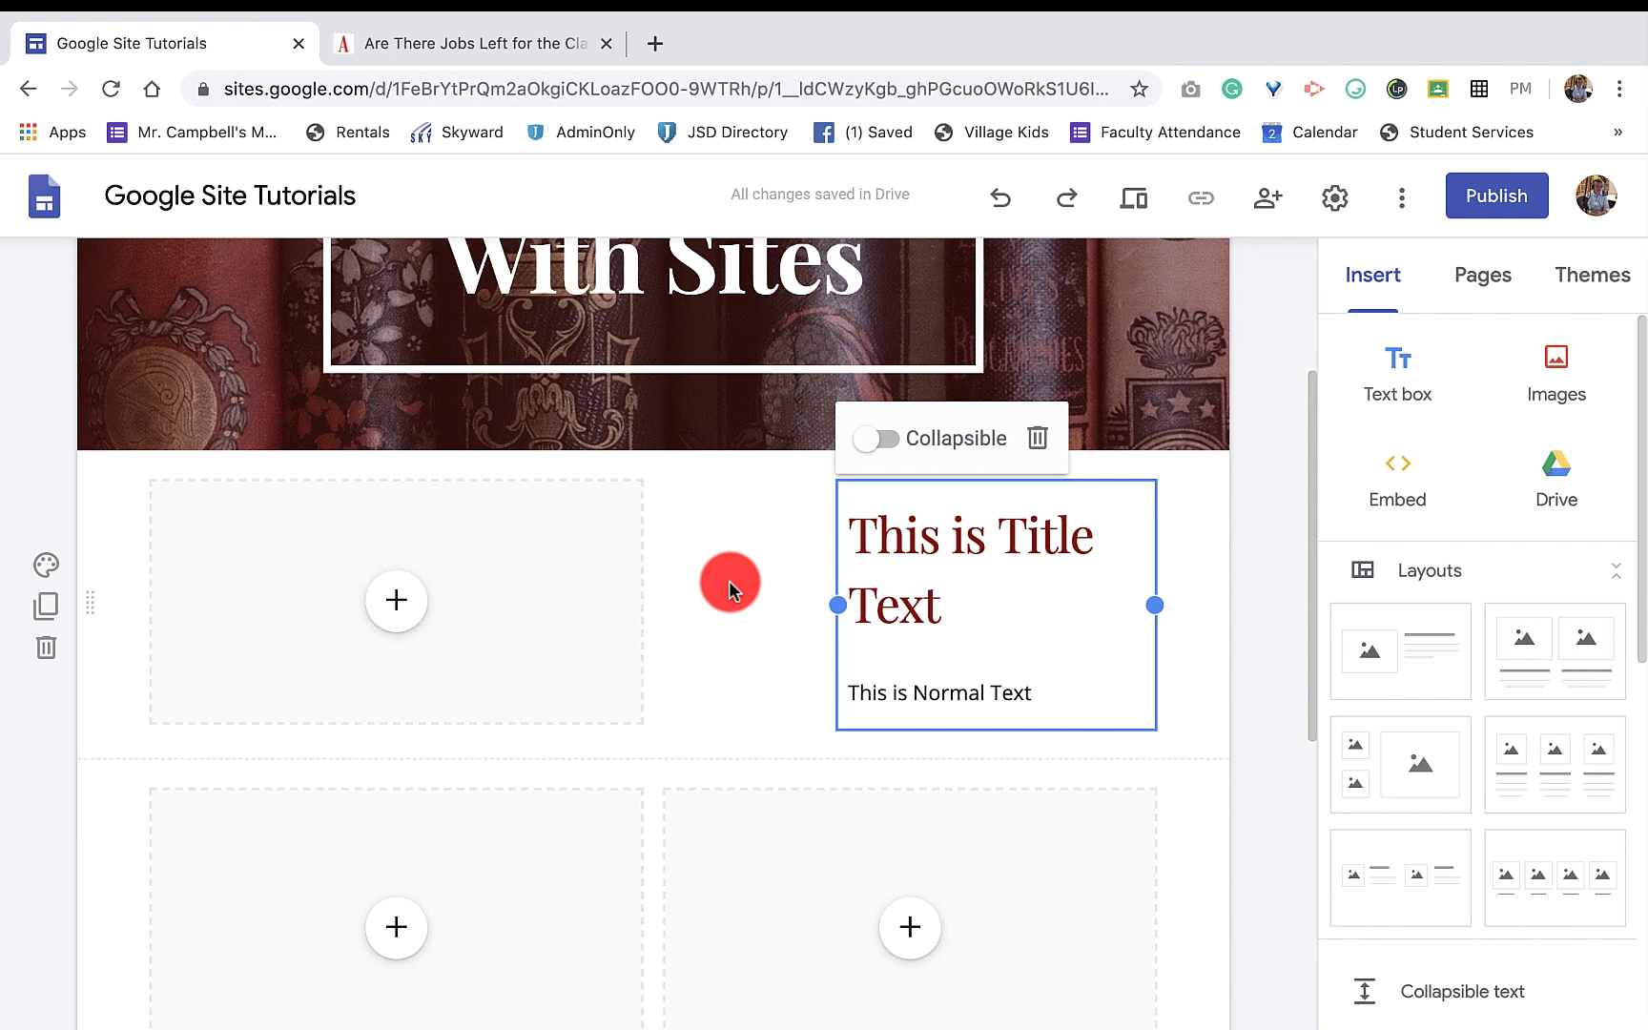
scroll(729, 579, up, 3)
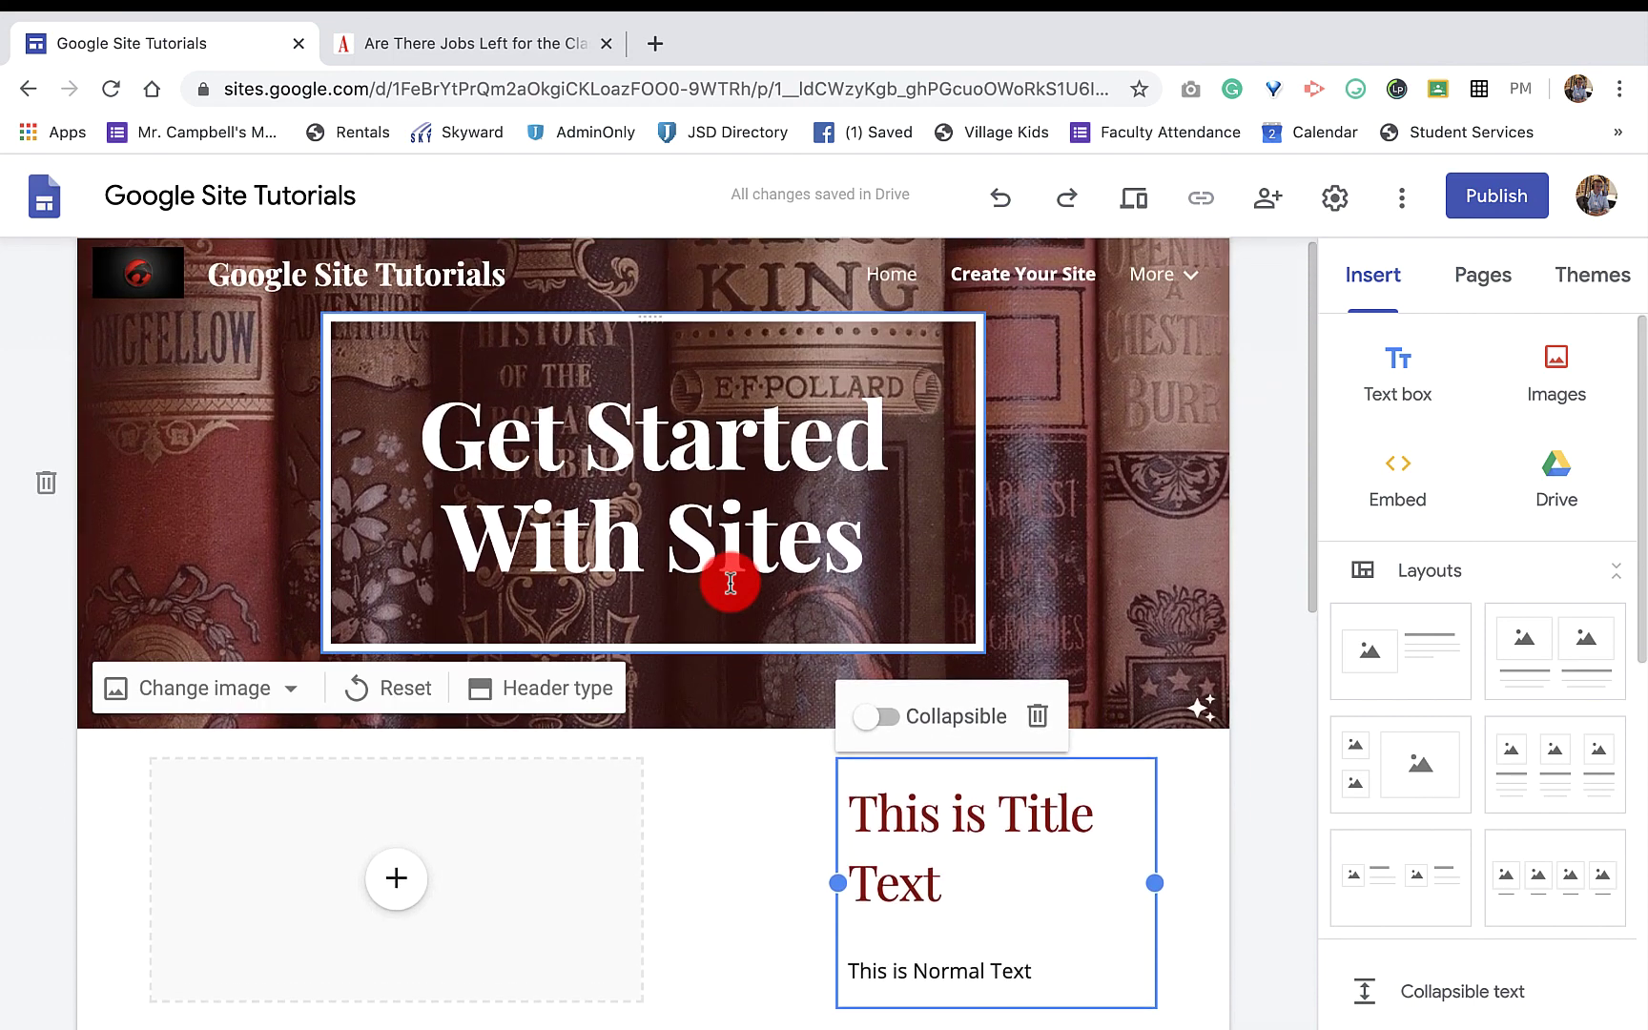